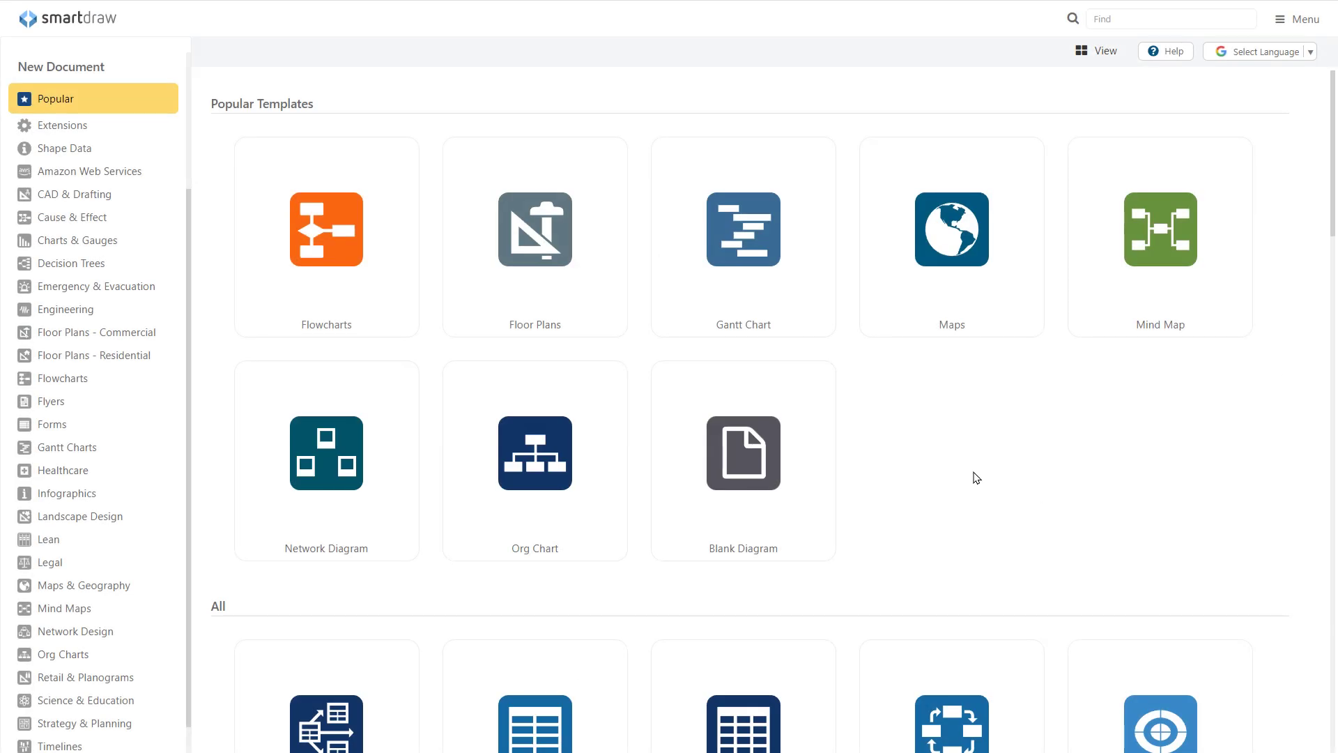
Browse the Office, Warehouse, Kitchen and Living Room floor plan templates, then start a blank Custom Floor Plan
{"action": "left_click", "coordinate": [596, 300]}
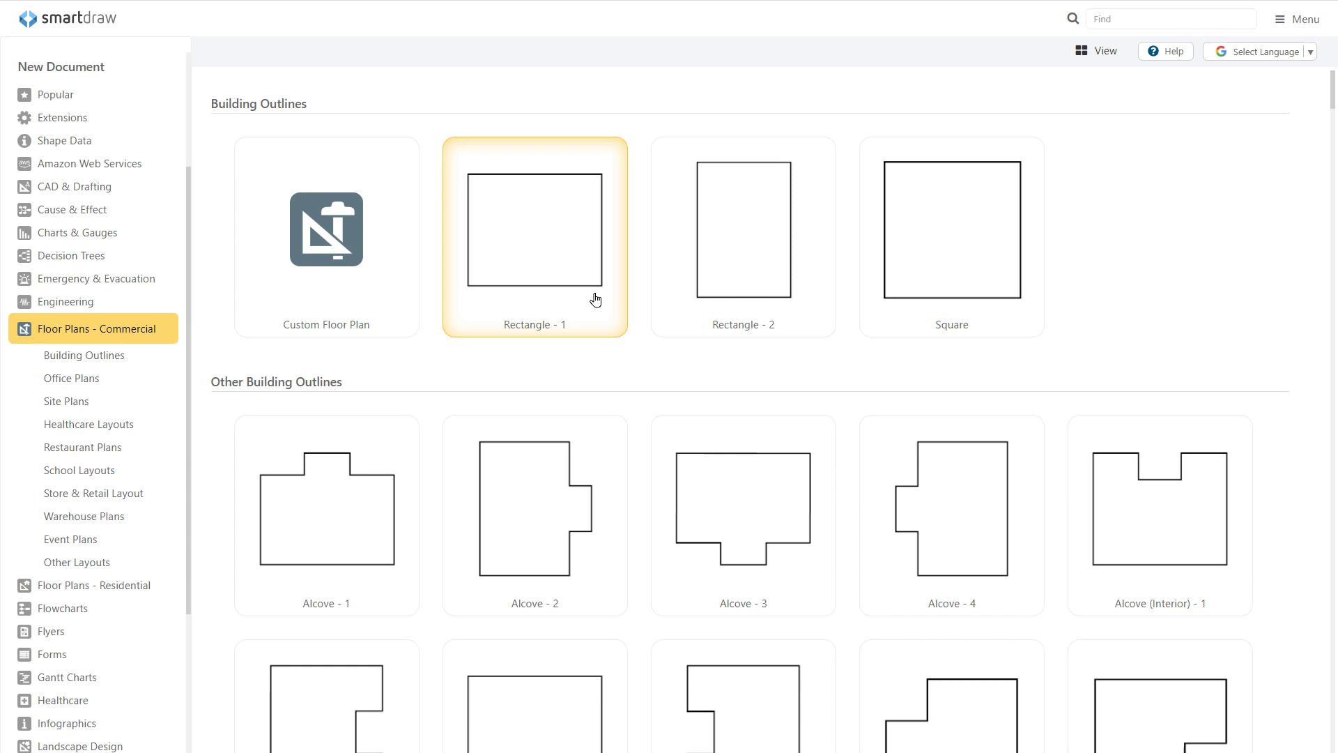
{"action": "left_click", "coordinate": [102, 388]}
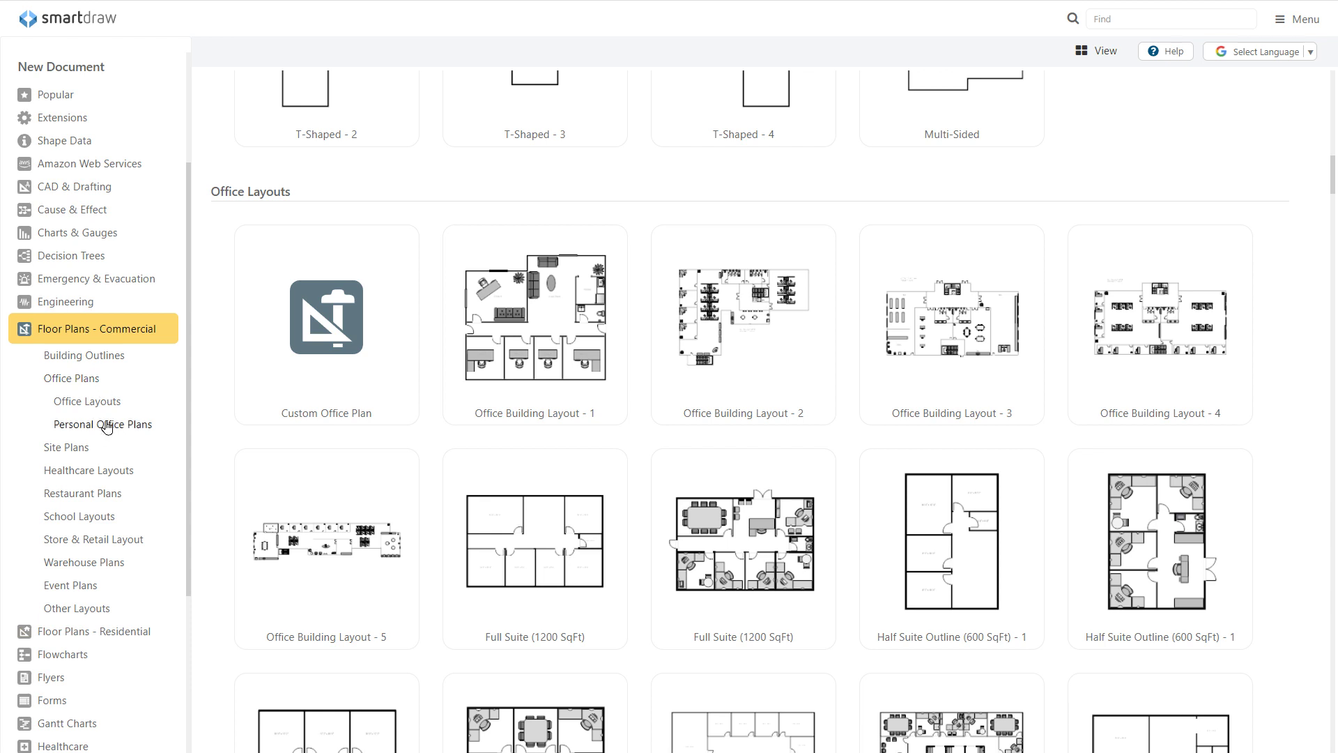
{"action": "left_click", "coordinate": [116, 567]}
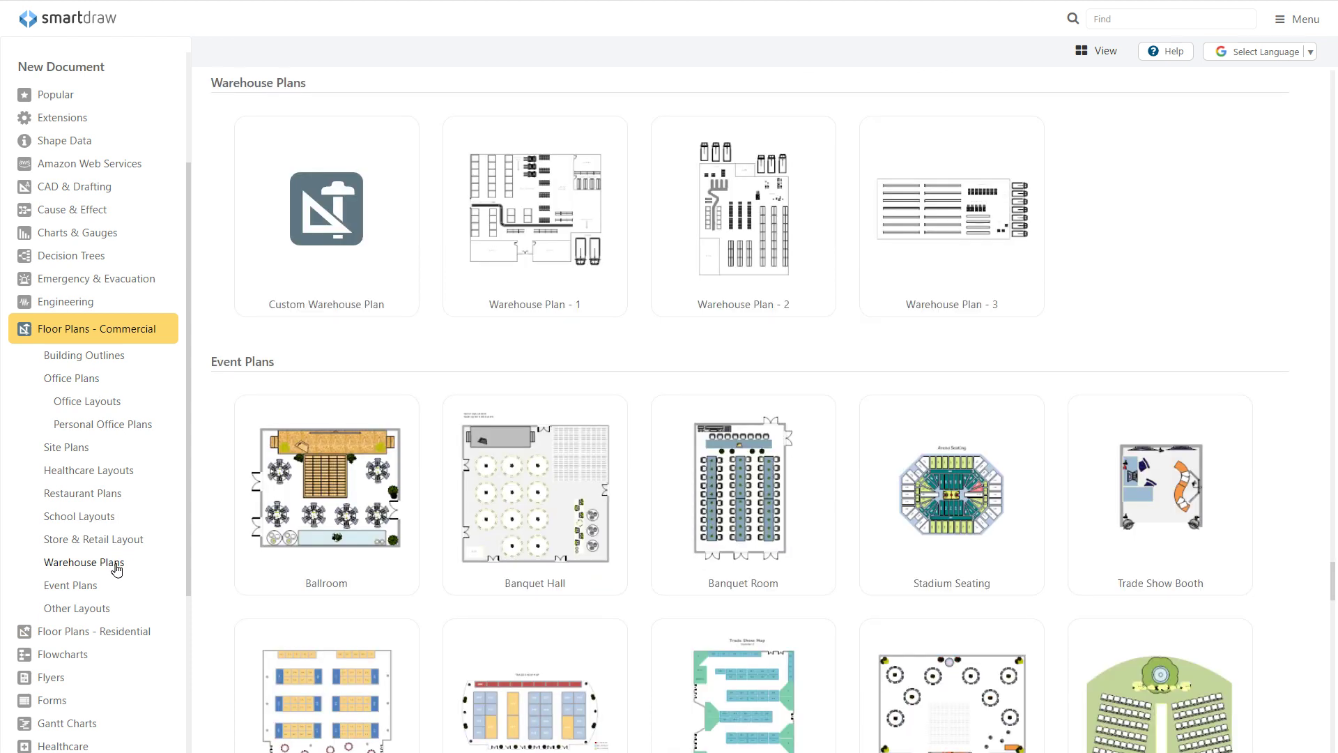
{"action": "left_click", "coordinate": [128, 632]}
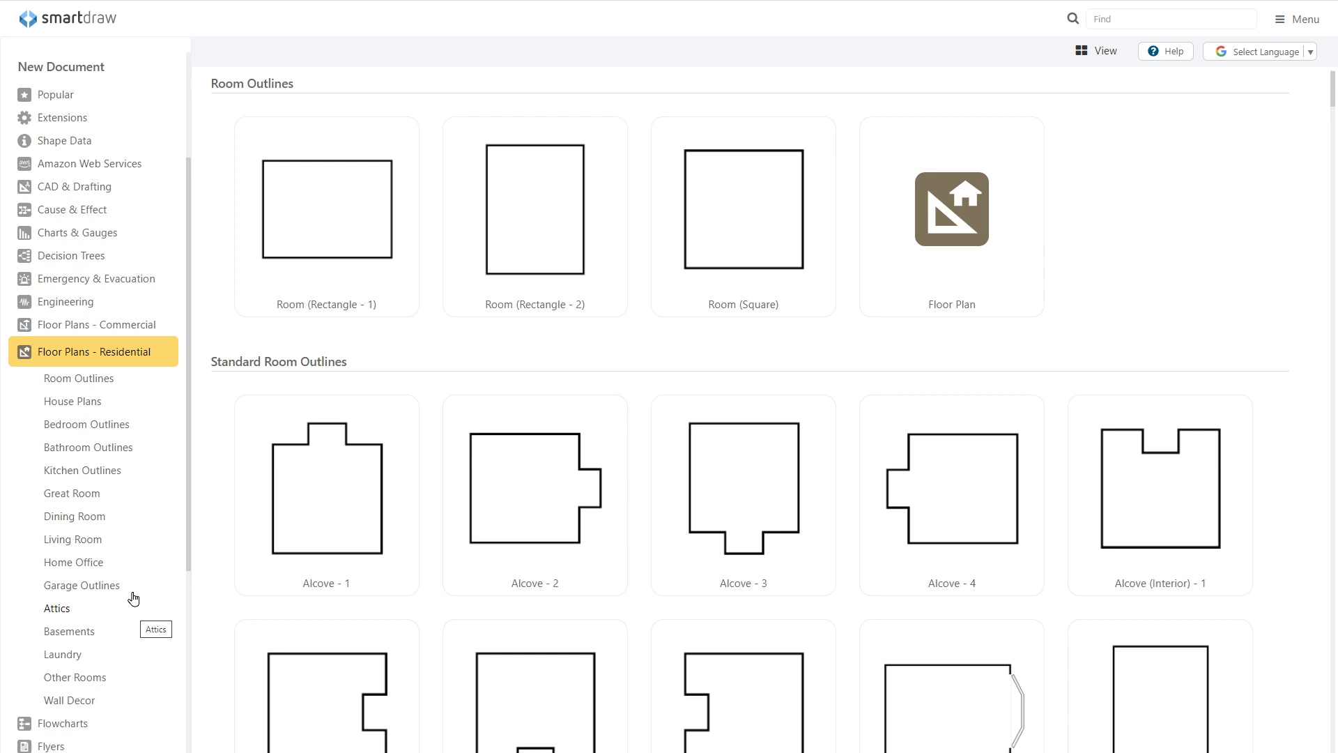
{"action": "left_click", "coordinate": [128, 472]}
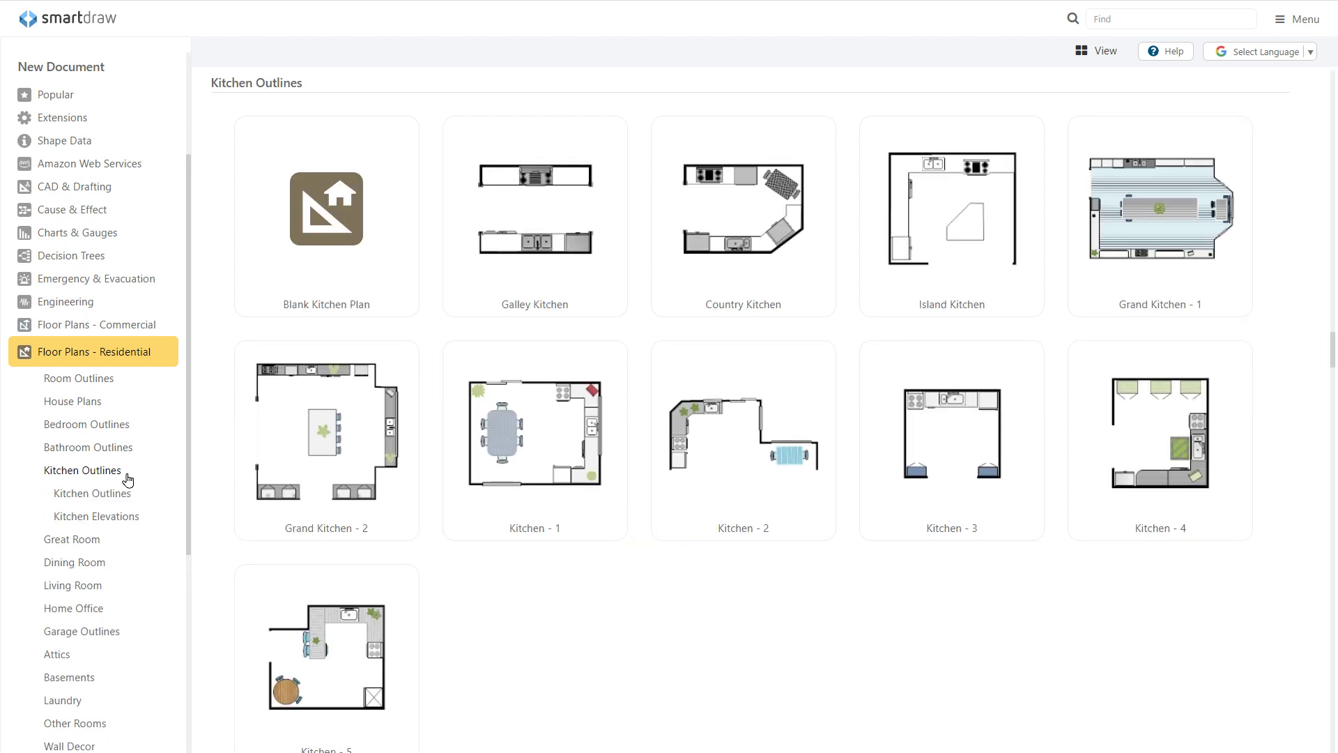
{"action": "left_click", "coordinate": [118, 588]}
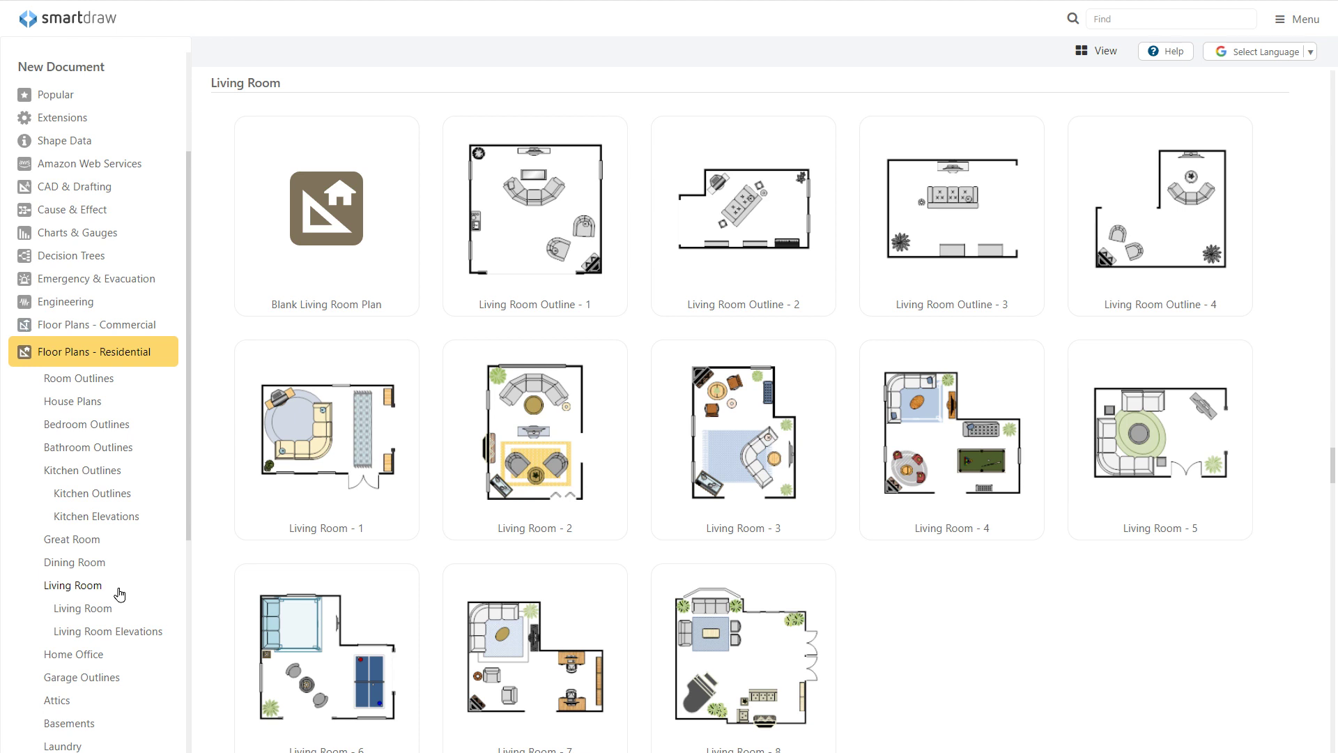
{"action": "left_click", "coordinate": [145, 326]}
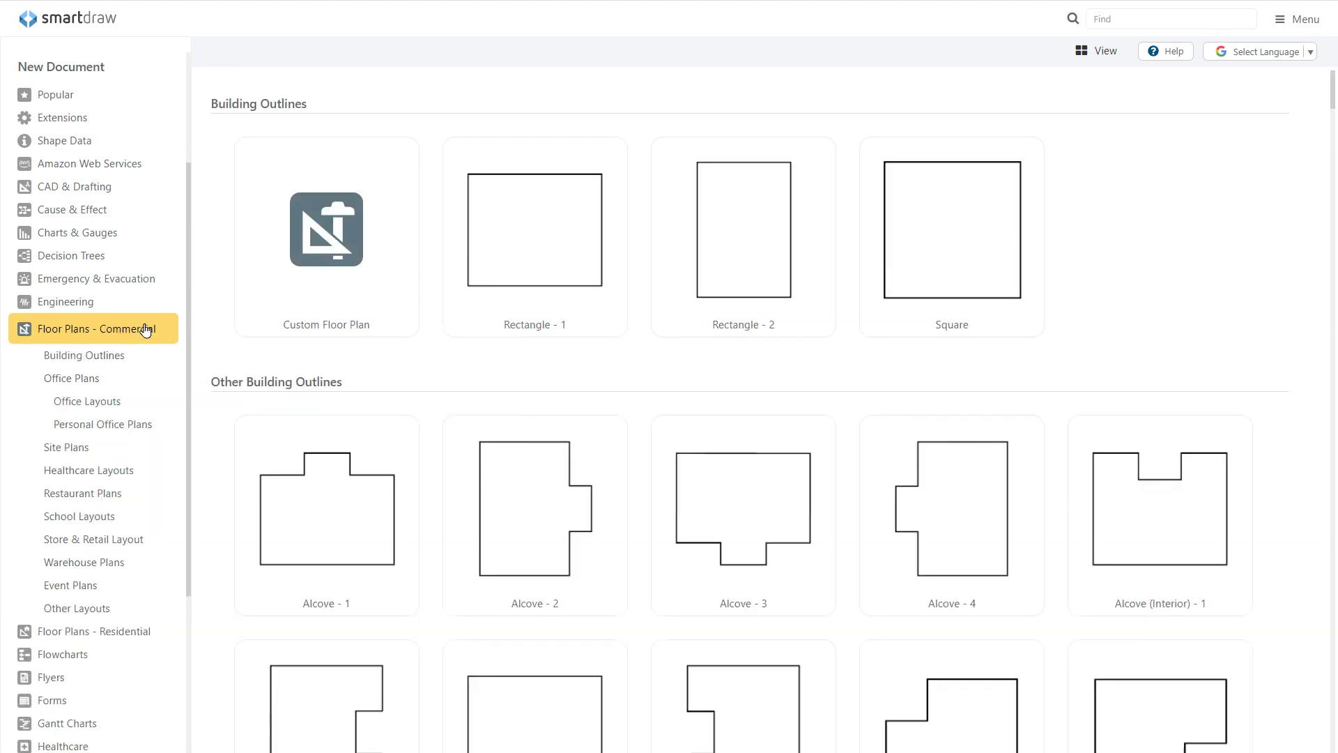
{"action": "left_click", "coordinate": [273, 303]}
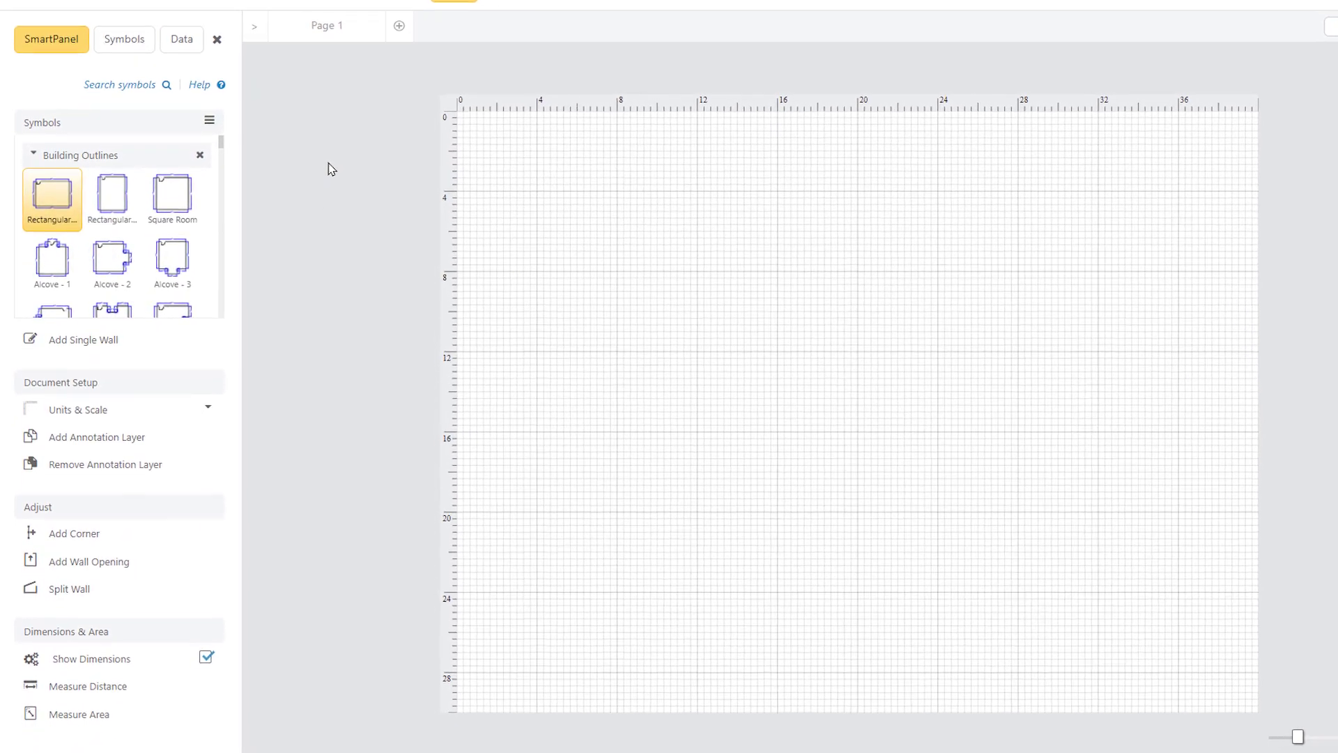
Draw a 23' 10" by 15' 10" rectangular room of single walls, plus one extra wall below it
{"action": "left_click", "coordinate": [200, 335]}
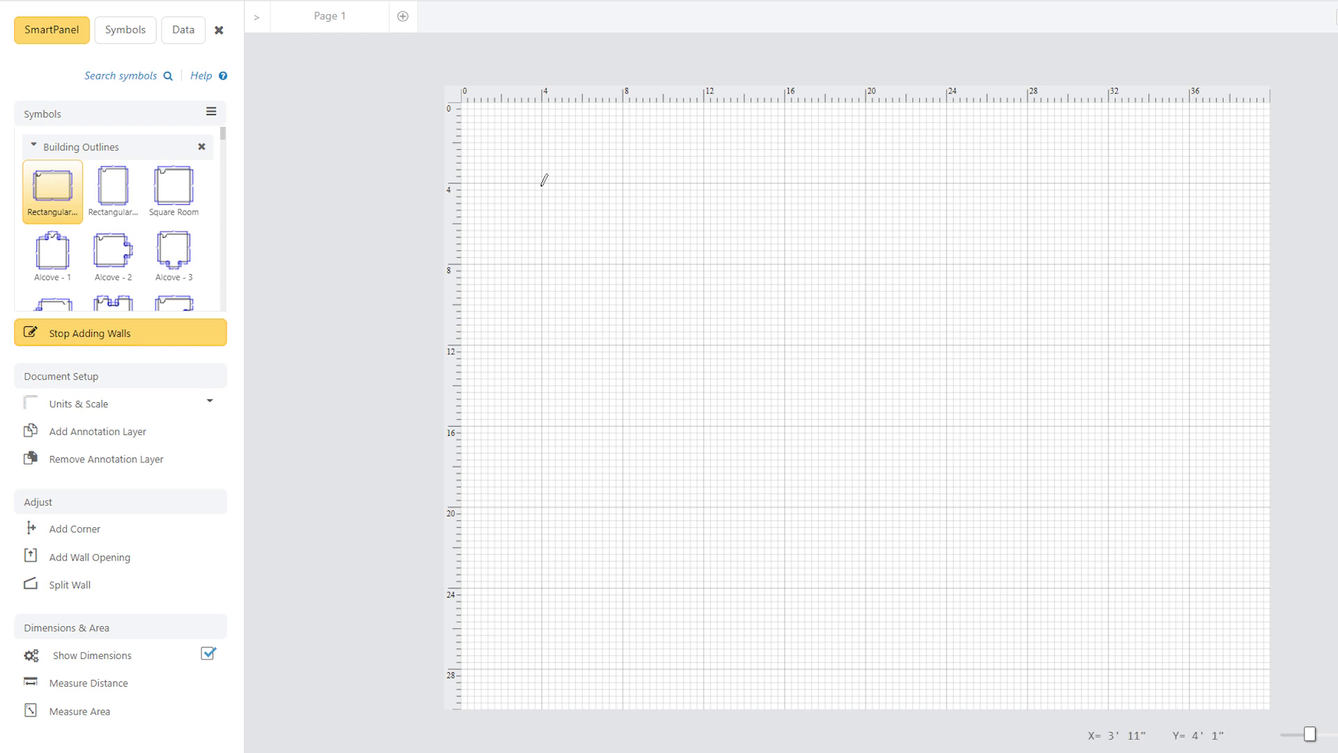
{"action": "mouse_move", "coordinate": [544, 186]}
{"action": "left_mouse_down"}
{"action": "mouse_move", "coordinate": [551, 174]}
{"action": "mouse_move", "coordinate": [1032, 187]}
{"action": "mouse_move", "coordinate": [1032, 239]}
{"action": "mouse_move", "coordinate": [557, 398]}
{"action": "mouse_move", "coordinate": [538, 261]}
{"action": "mouse_move", "coordinate": [548, 185]}
{"action": "left_mouse_up"}
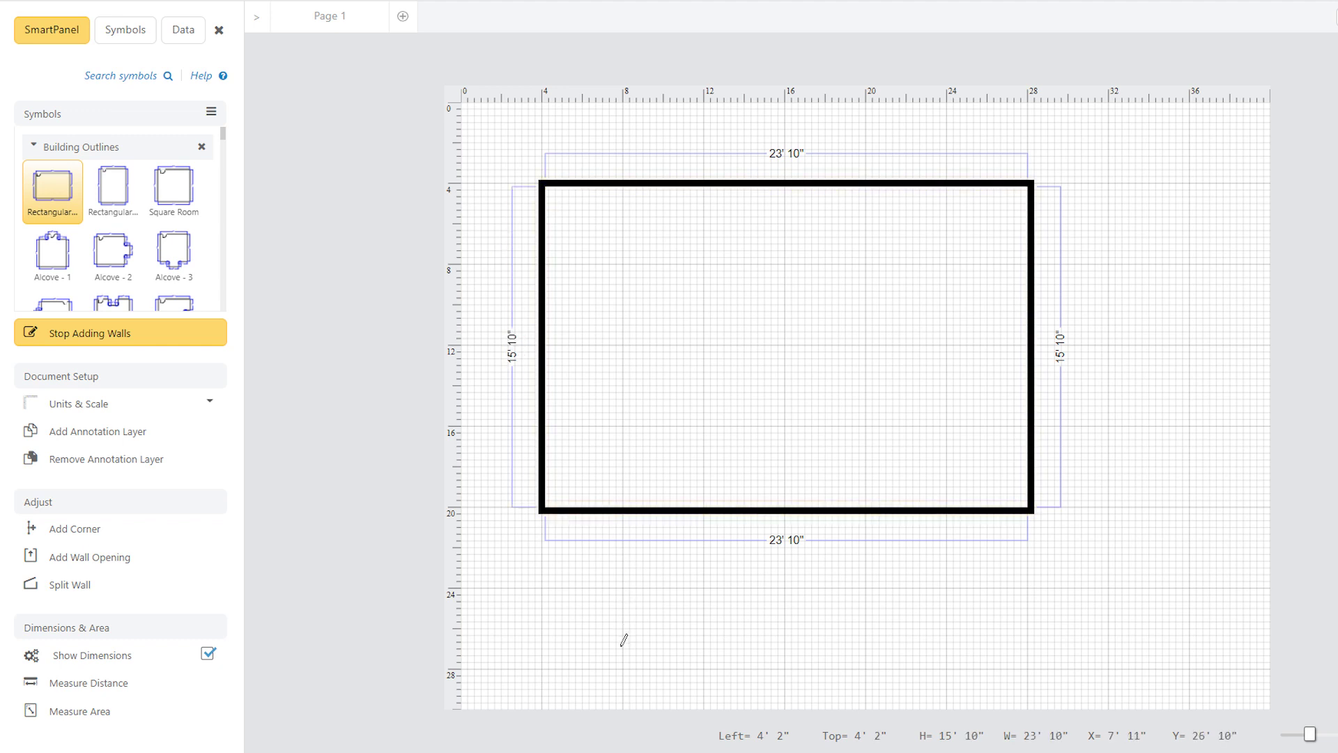
{"action": "mouse_move", "coordinate": [620, 644]}
{"action": "left_mouse_down"}
{"action": "mouse_move", "coordinate": [642, 547]}
{"action": "mouse_move", "coordinate": [711, 508]}
{"action": "mouse_move", "coordinate": [752, 505]}
{"action": "mouse_move", "coordinate": [619, 508]}
{"action": "left_mouse_up"}
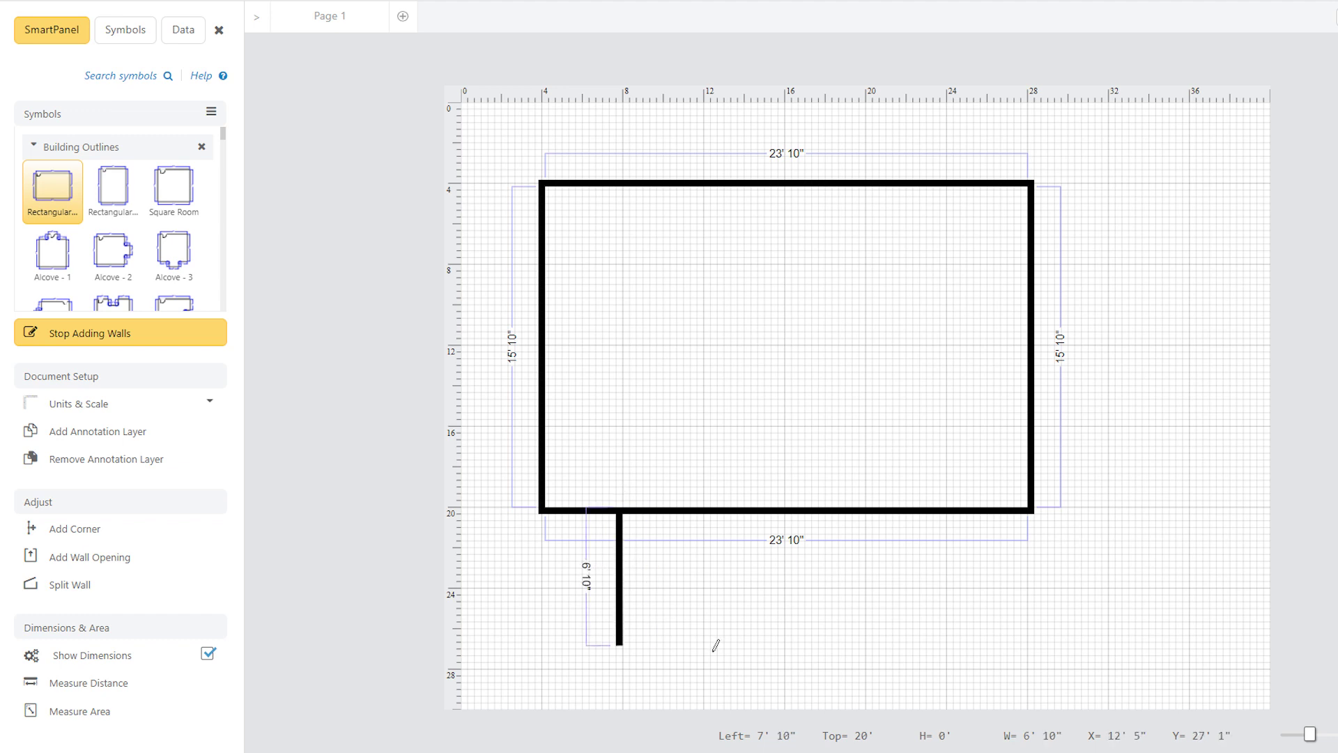
Remove the extra wall, stop adding walls, and toggle the room's dimension labels off and back on
{"action": "key", "text": "Delete"}
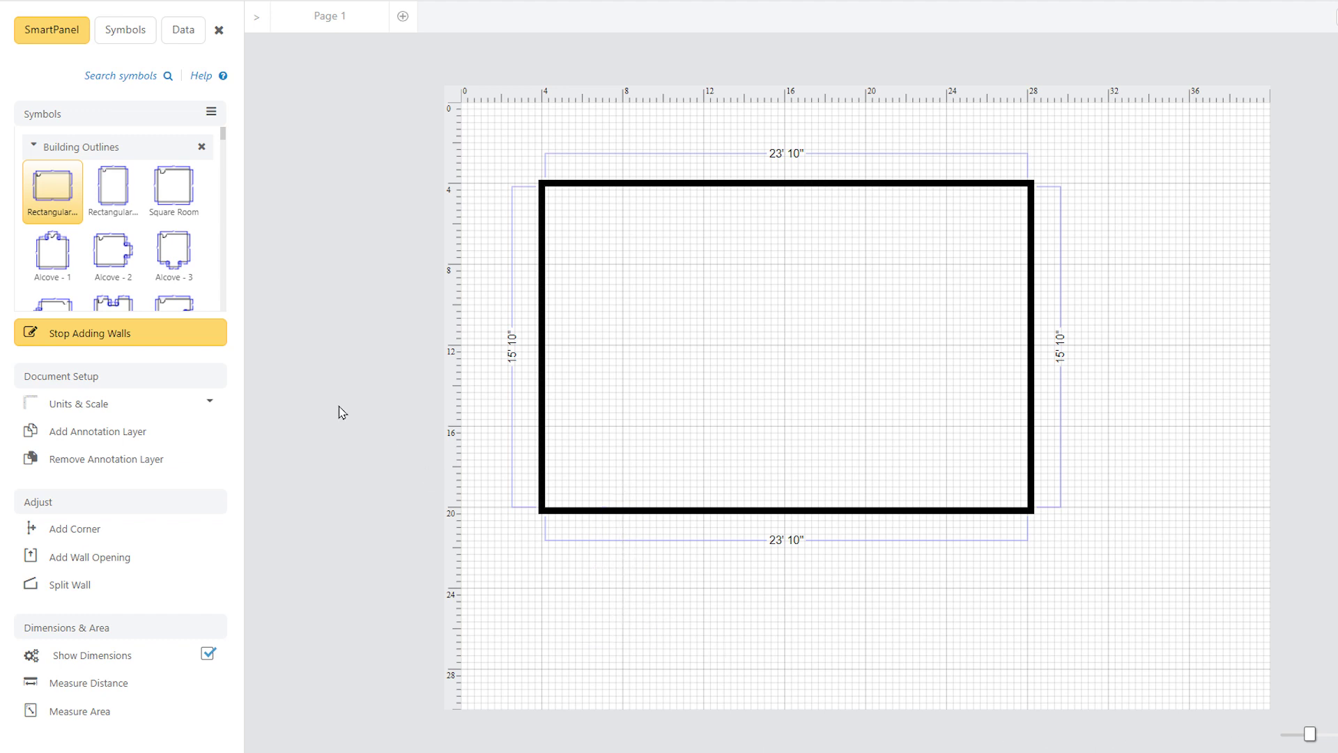
{"action": "left_click", "coordinate": [200, 343]}
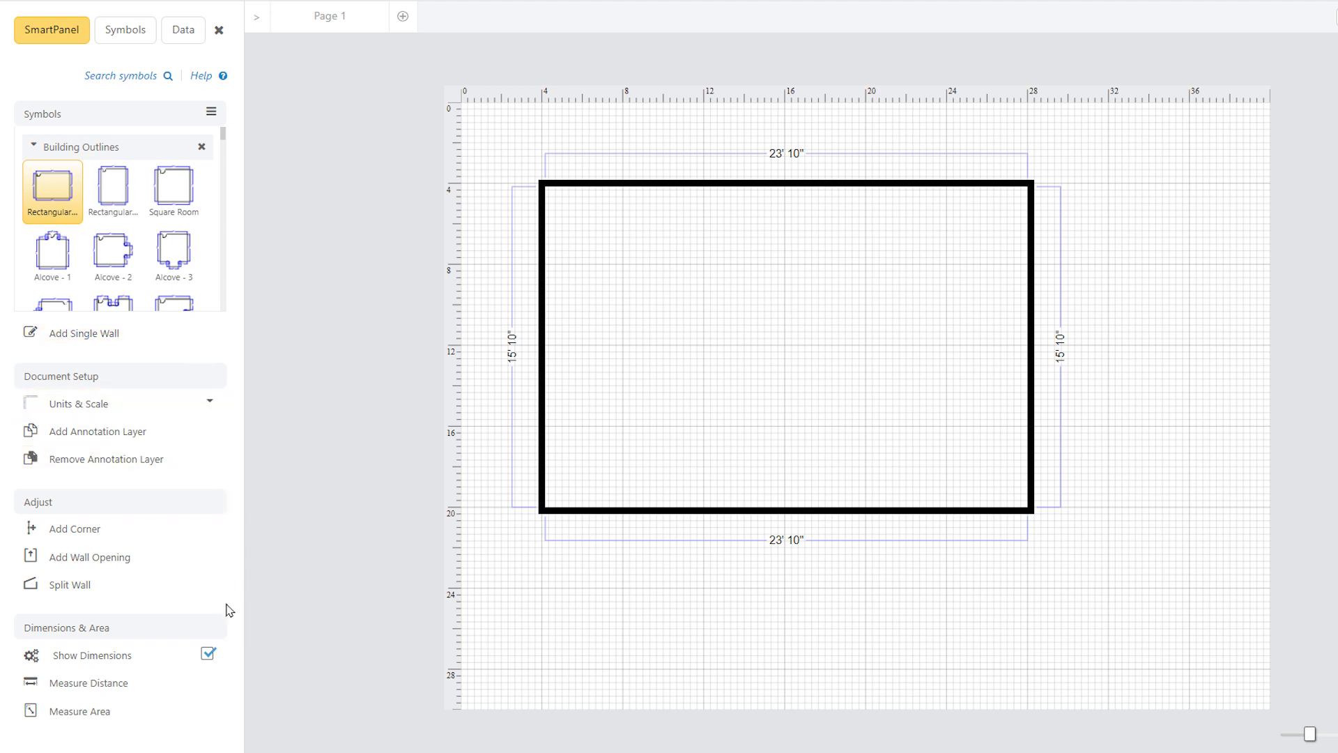
{"action": "left_click", "coordinate": [208, 655]}
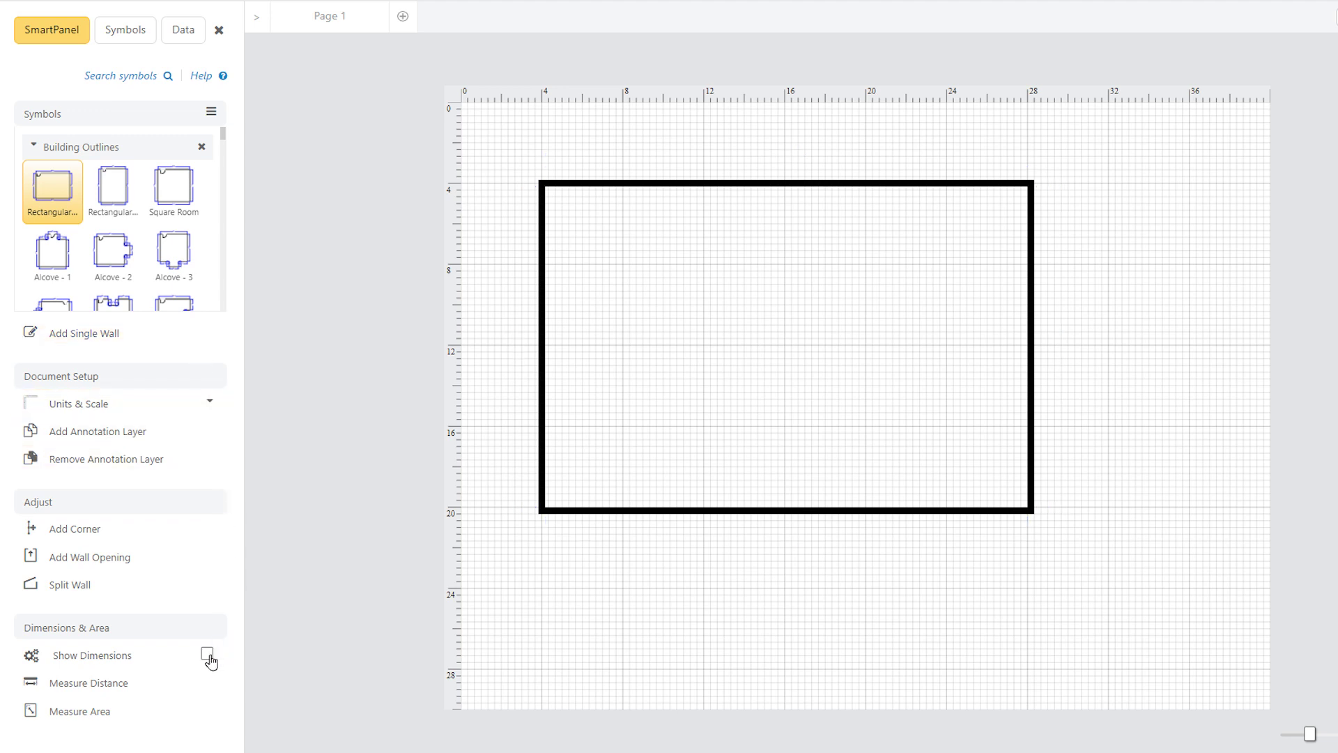
{"action": "left_click", "coordinate": [207, 657]}
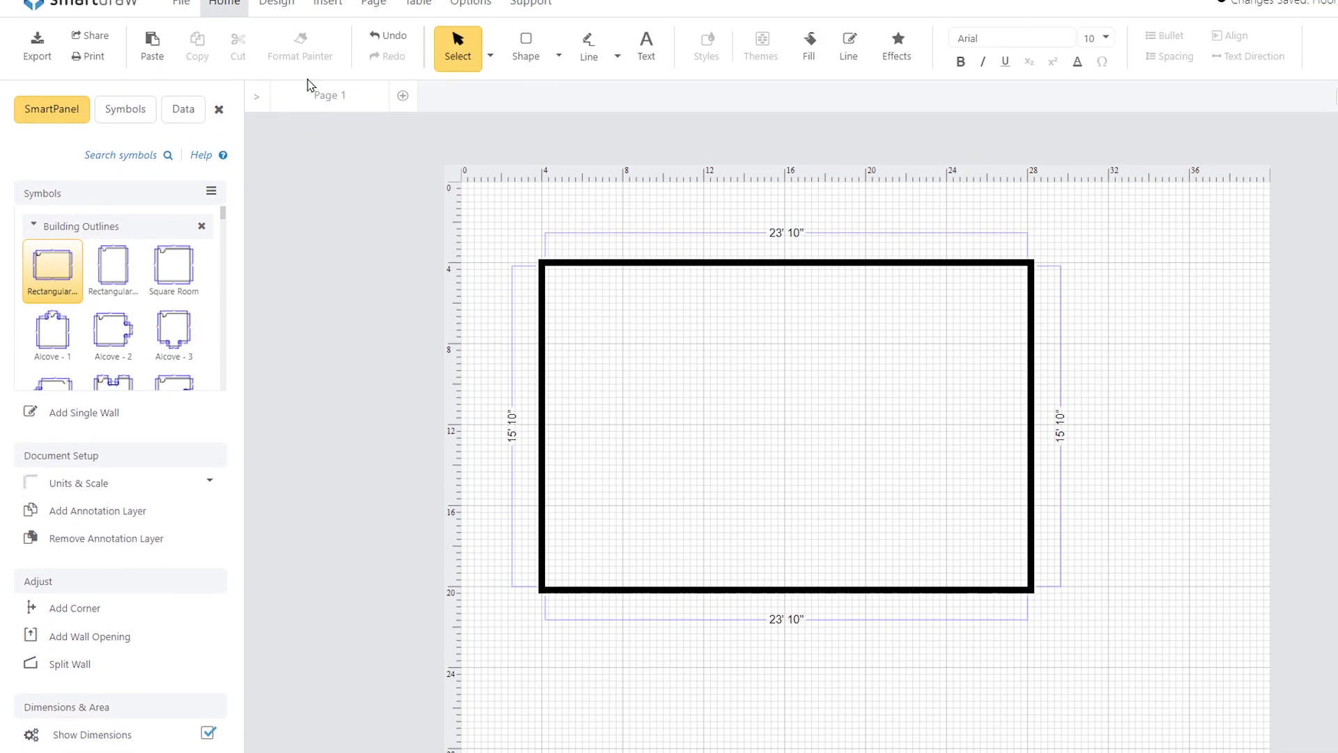
Set the room's dimensions to measure From Exterior and display fractions of inches
{"action": "left_click", "coordinate": [282, 22]}
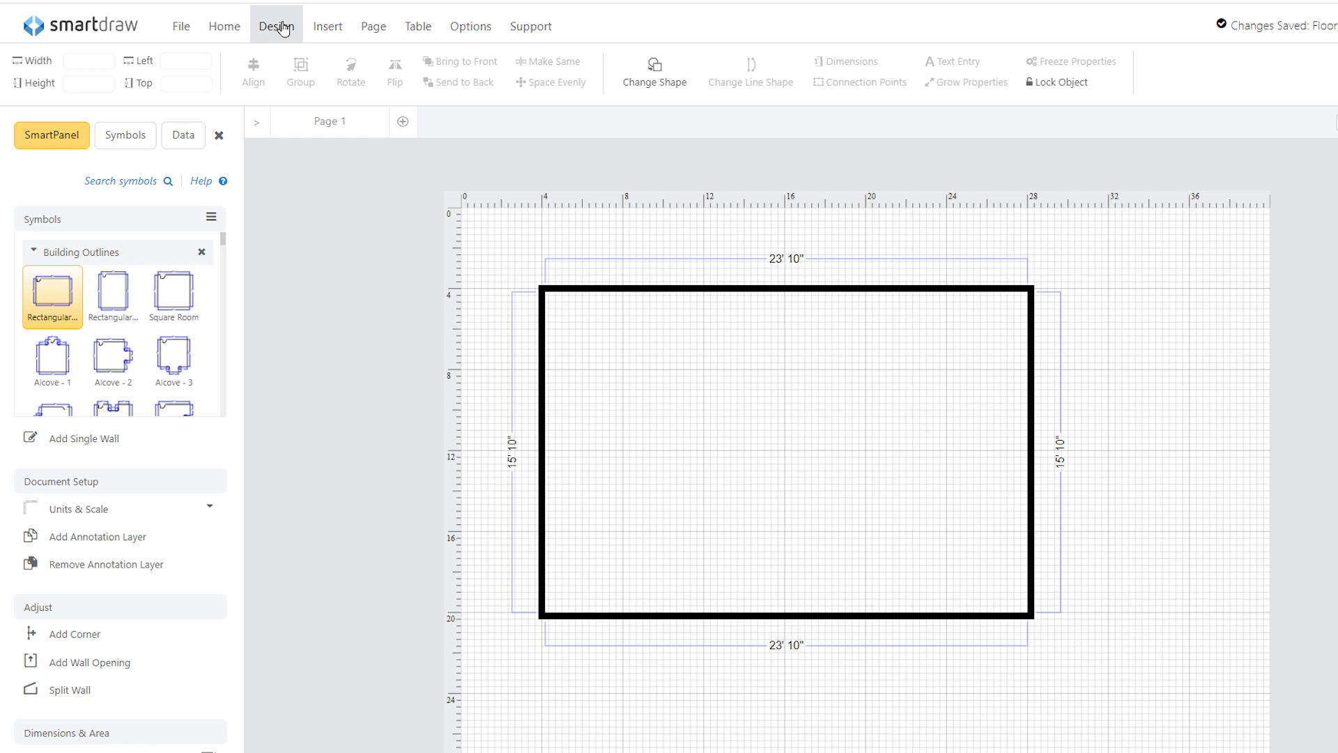
{"action": "left_click", "coordinate": [688, 288]}
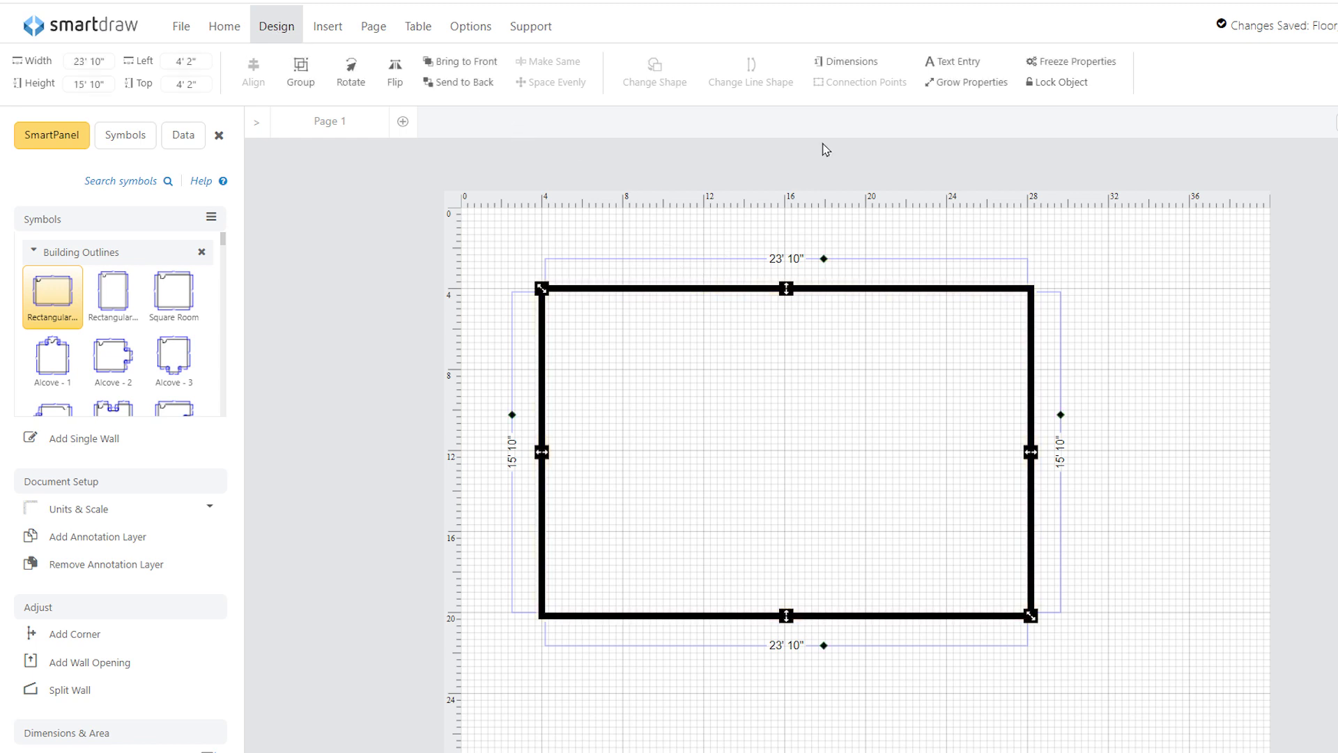
{"action": "left_click", "coordinate": [864, 71]}
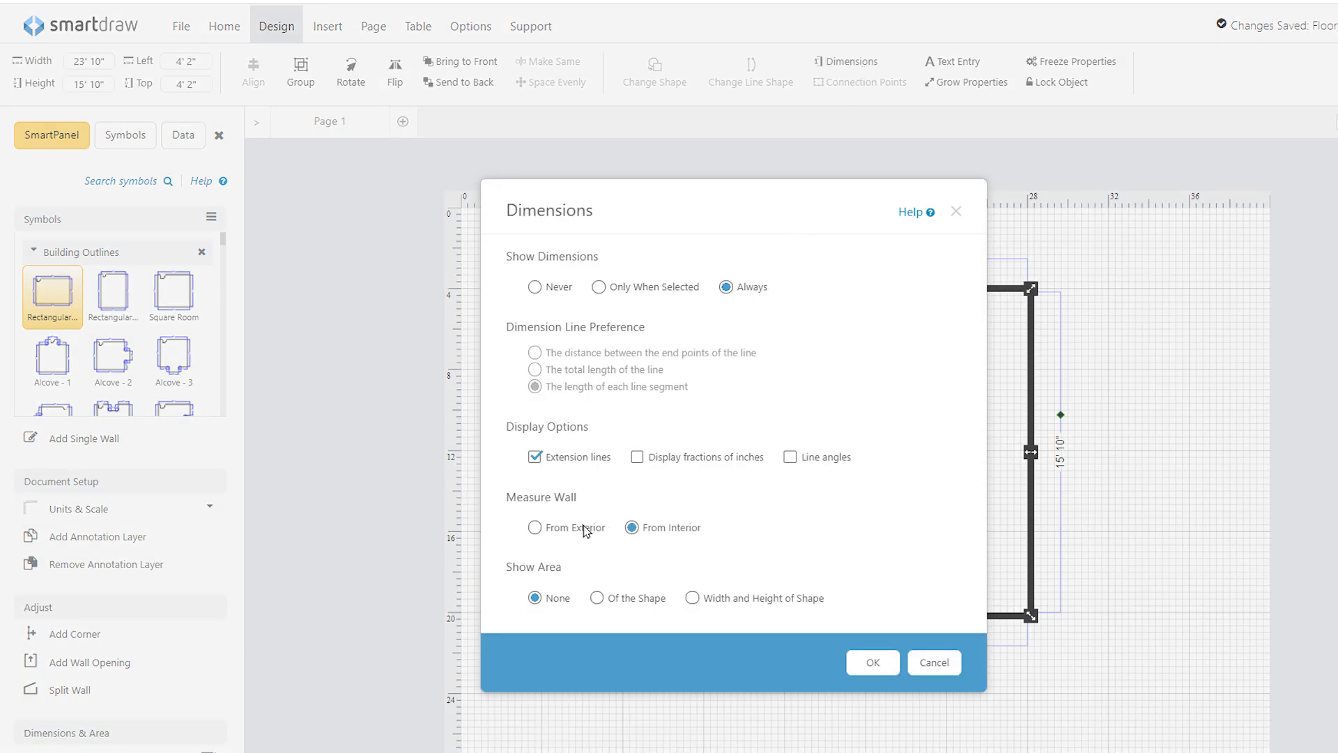
{"action": "left_click", "coordinate": [871, 662]}
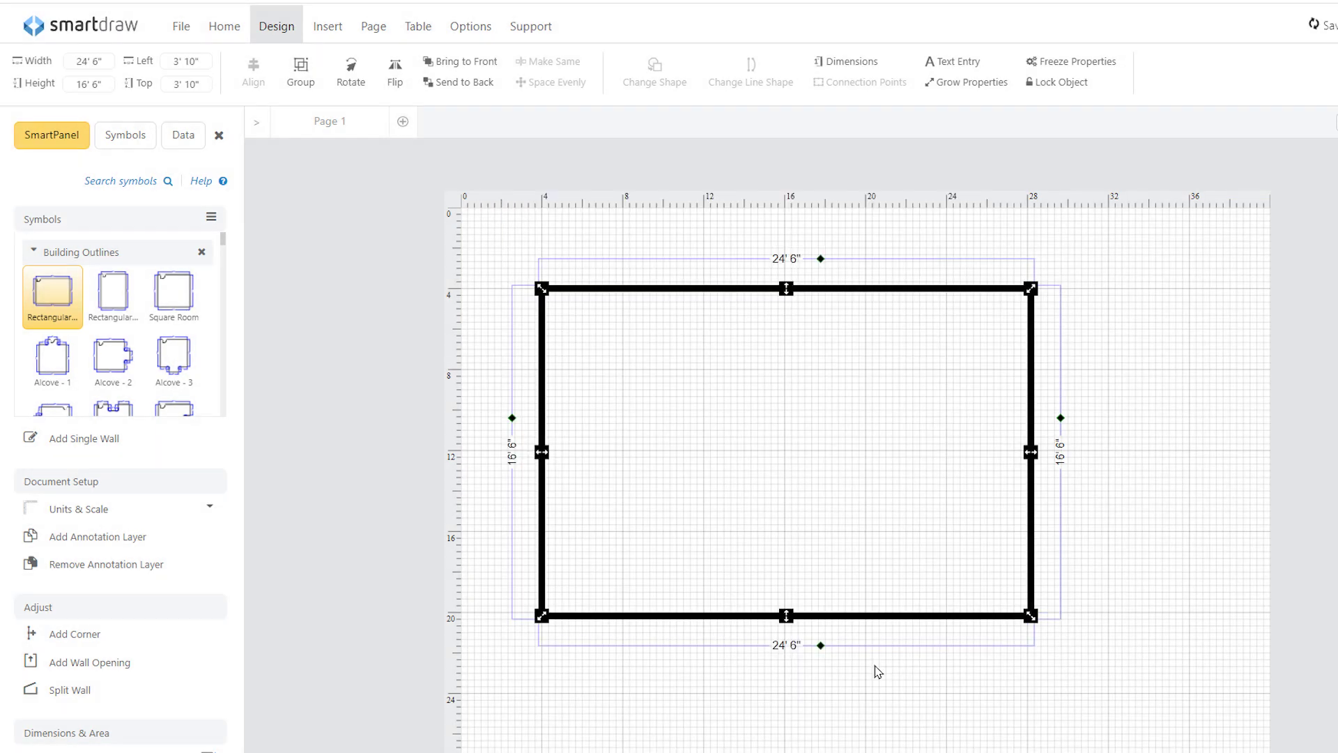
{"action": "left_click", "coordinate": [865, 69]}
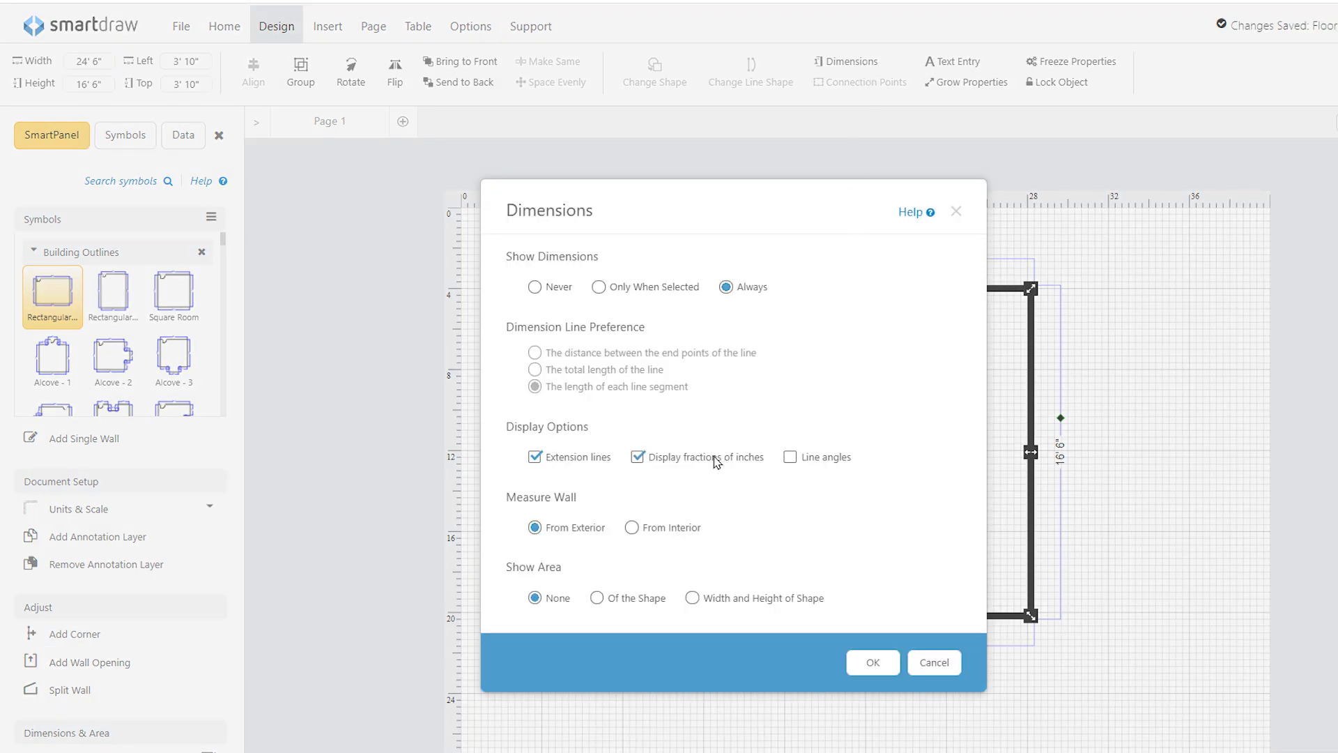
{"action": "left_click", "coordinate": [871, 662]}
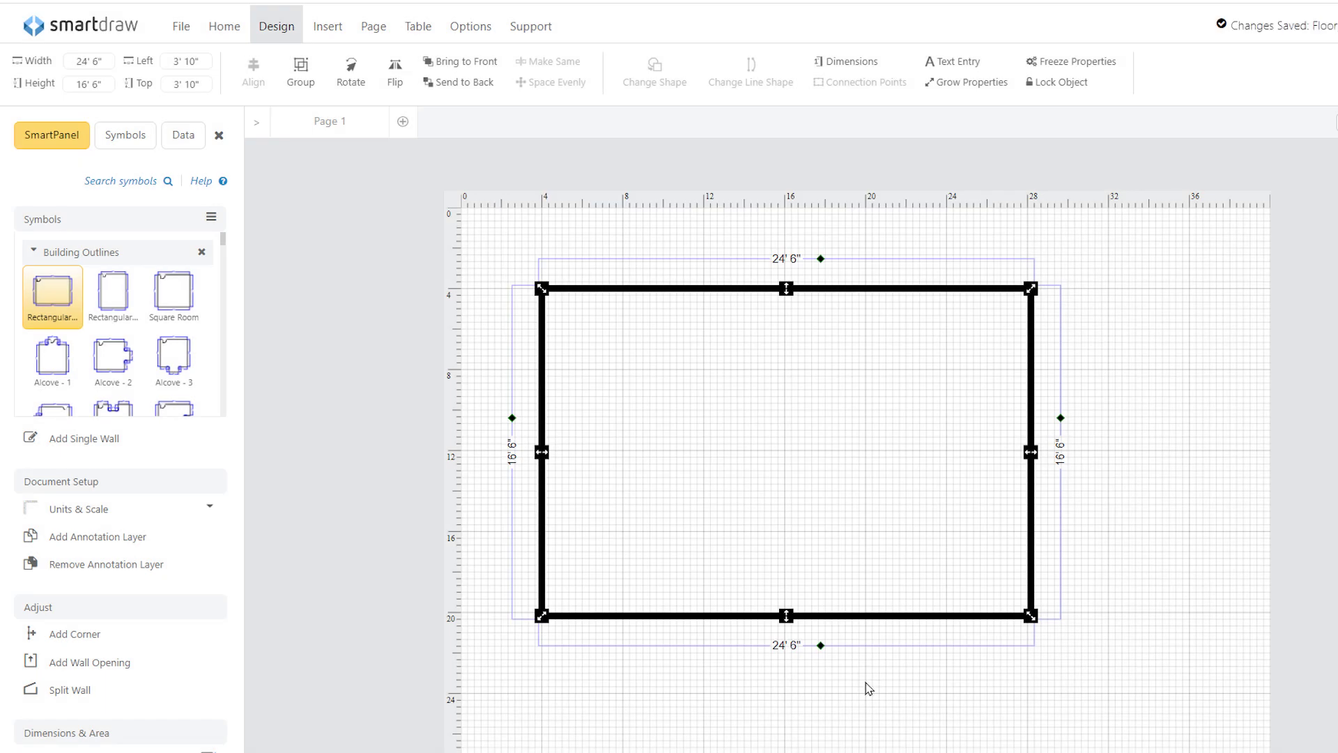
Enter a 35-foot width, then drag the walls so the room is 30' 0" by 14' 8 3/4"
{"action": "left_click", "coordinate": [778, 259]}
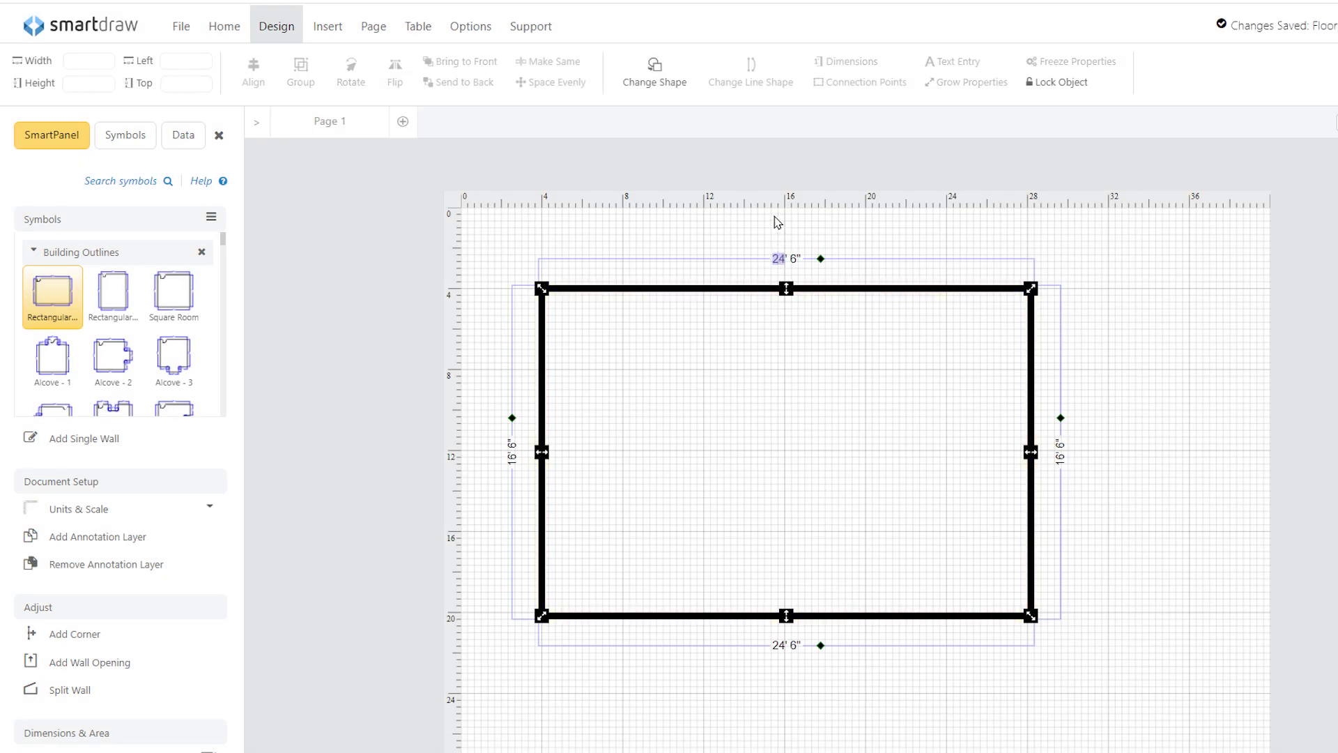
{"action": "type", "text": "35"}
{"action": "key", "text": "Return"}
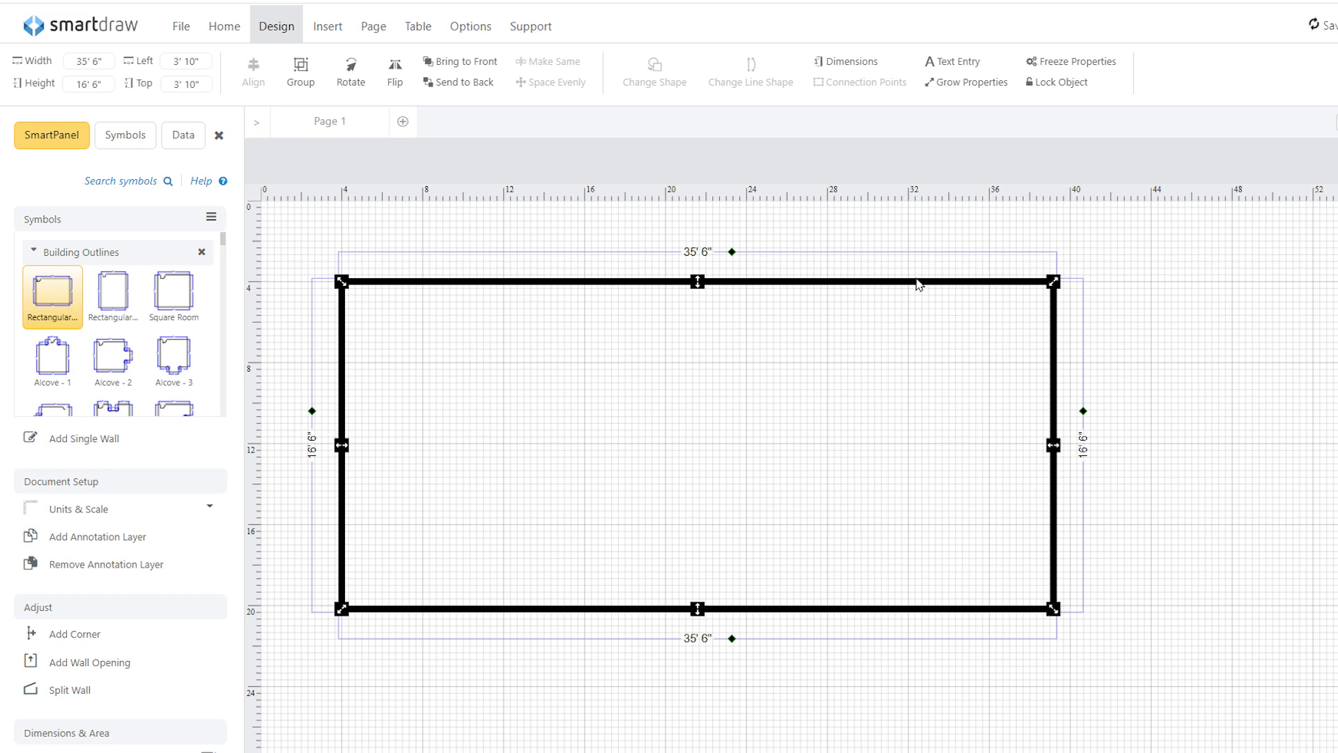
{"action": "left_click_drag", "start_coordinate": [1053, 444], "coordinate": [466, 452]}
{"action": "left_click_drag", "start_coordinate": [661, 451], "coordinate": [1157, 448]}
{"action": "left_click_drag", "start_coordinate": [842, 615], "coordinate": [847, 740]}
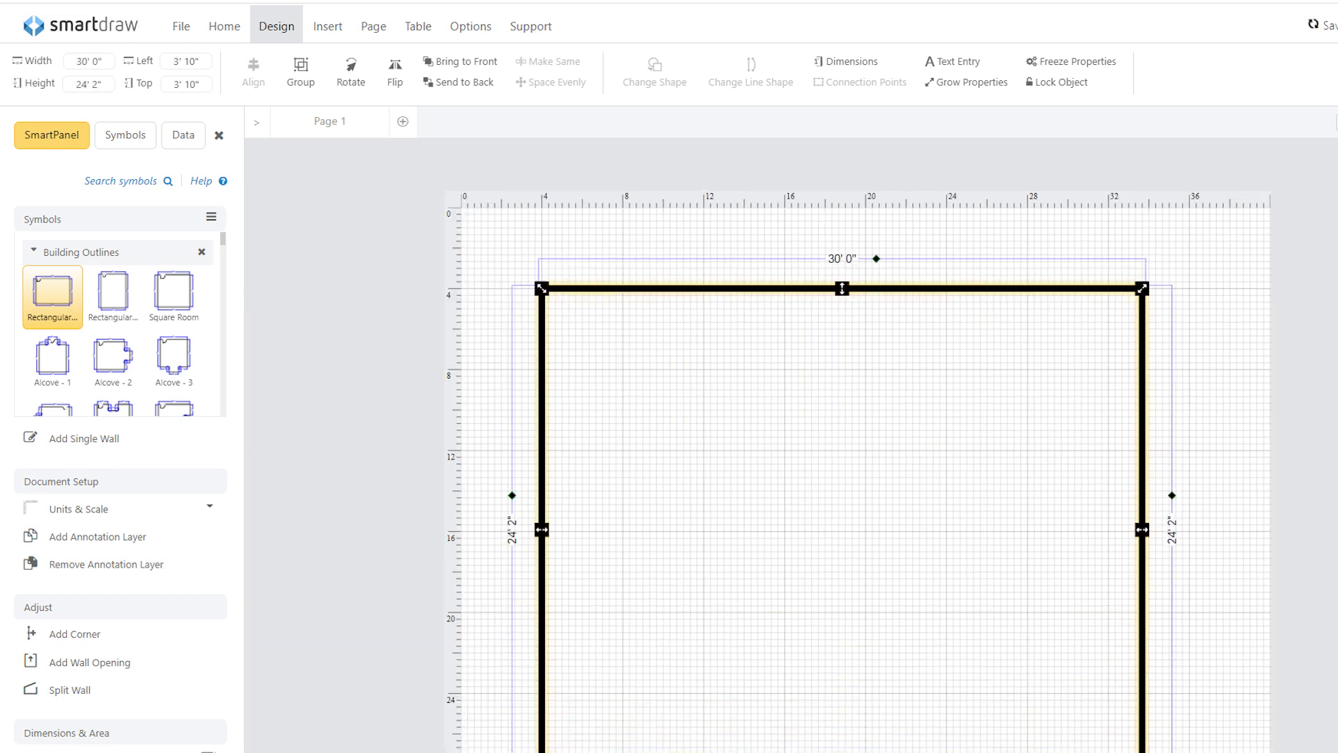
{"action": "key", "text": "ctrl+z"}
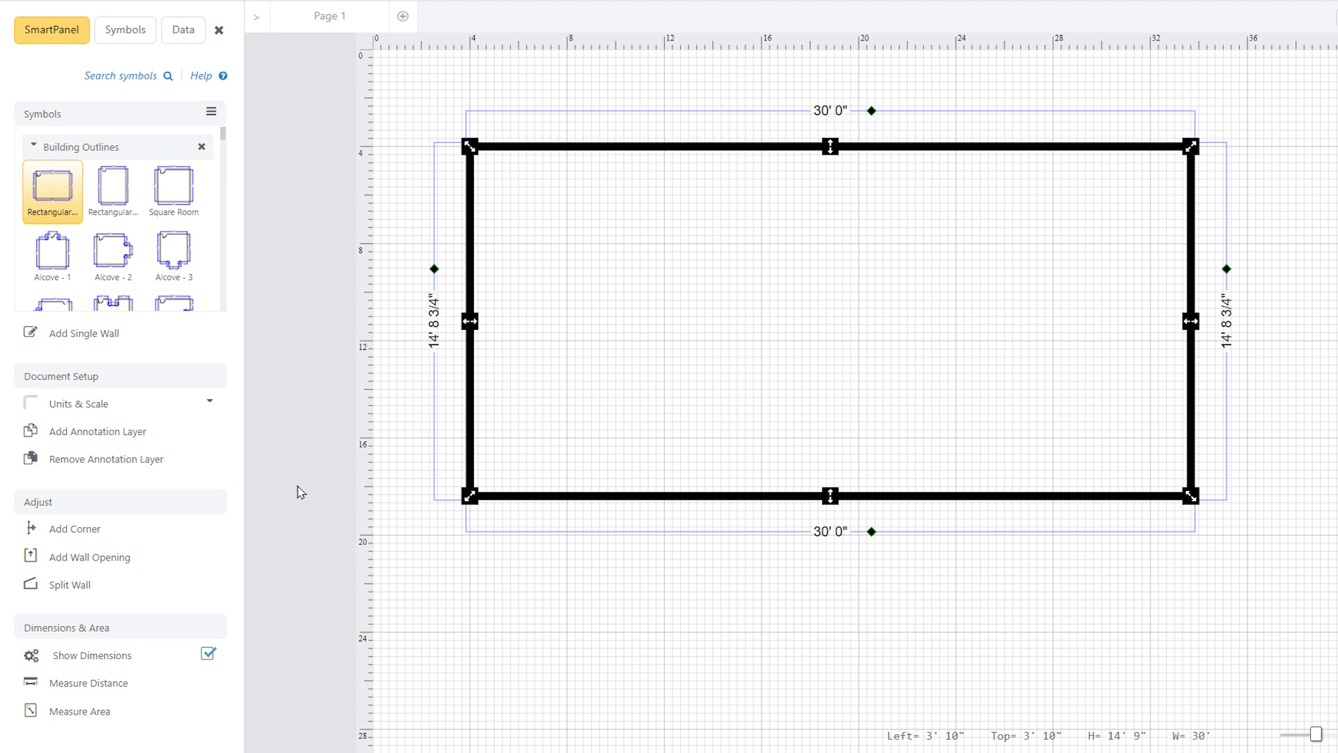
Insert two corners on the bottom wall and pull the section between them down into a 7' 0 3/4" bay
{"action": "left_click", "coordinate": [188, 535]}
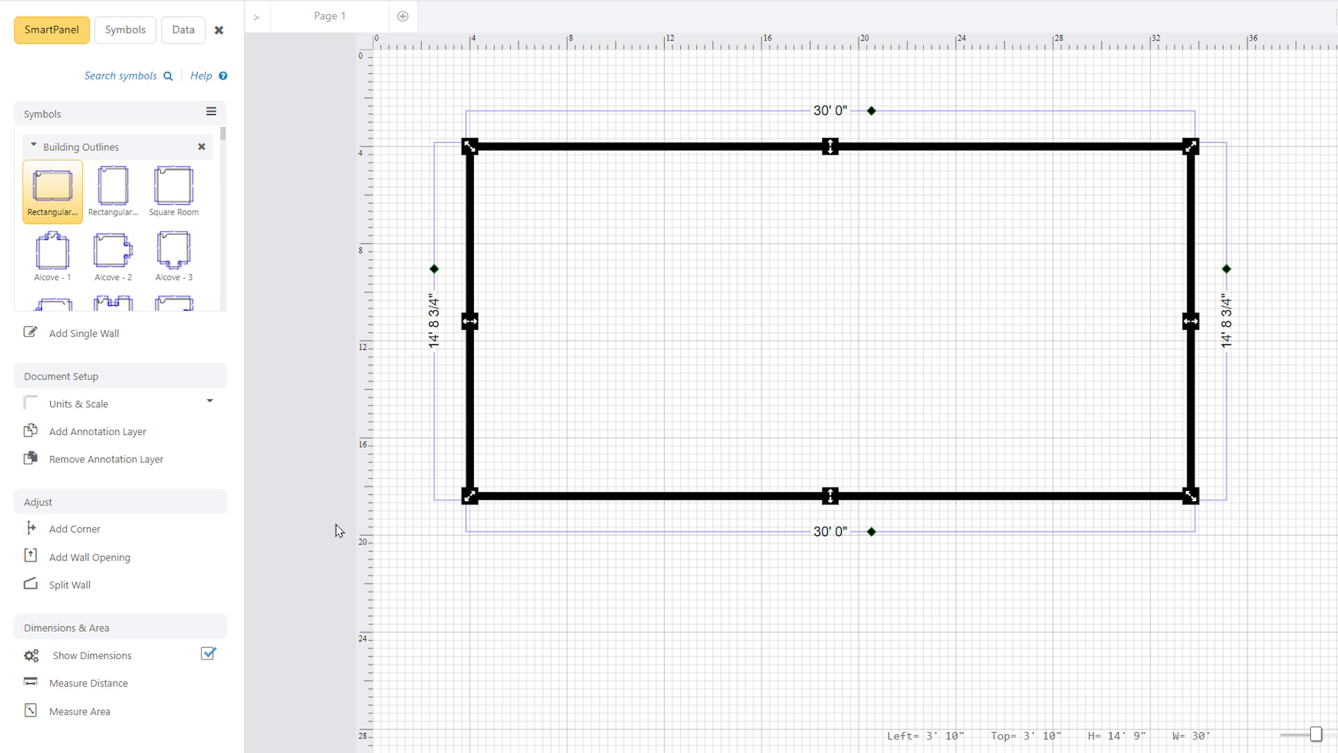
{"action": "left_click", "coordinate": [588, 495]}
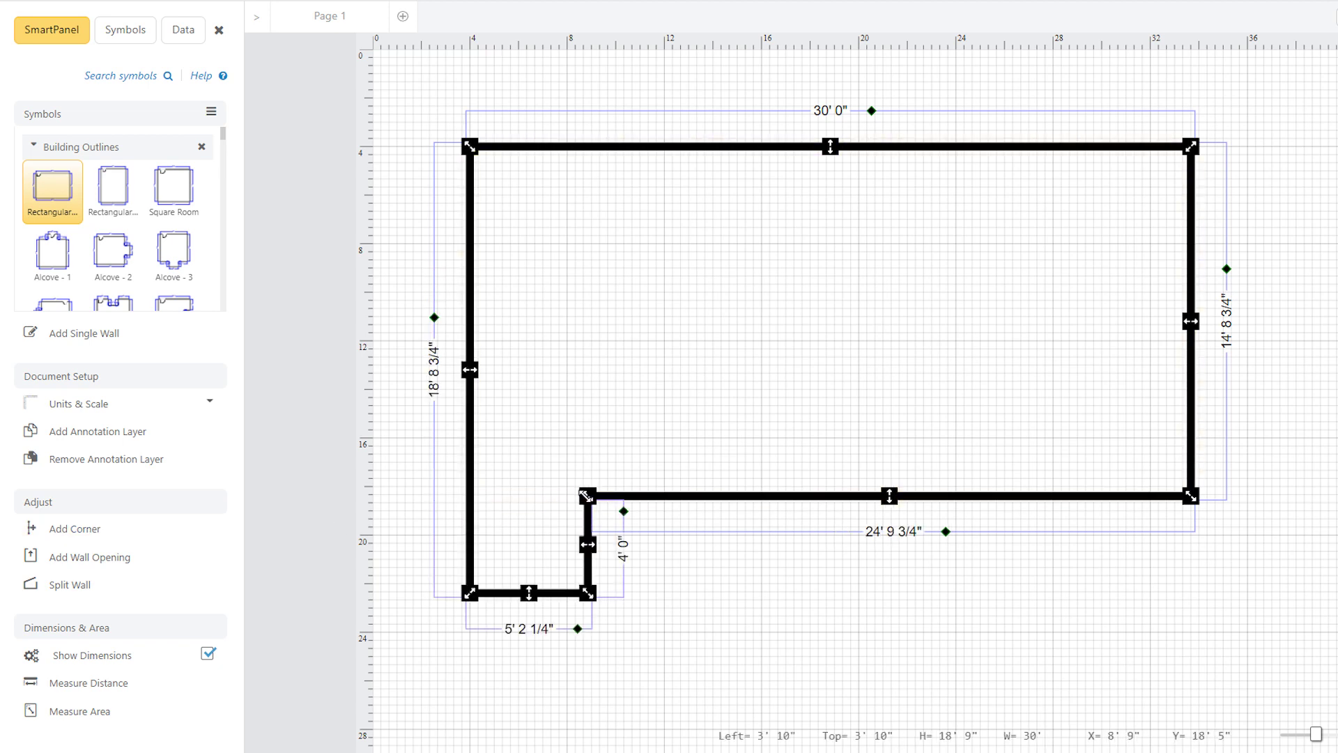
{"action": "left_click", "coordinate": [180, 532]}
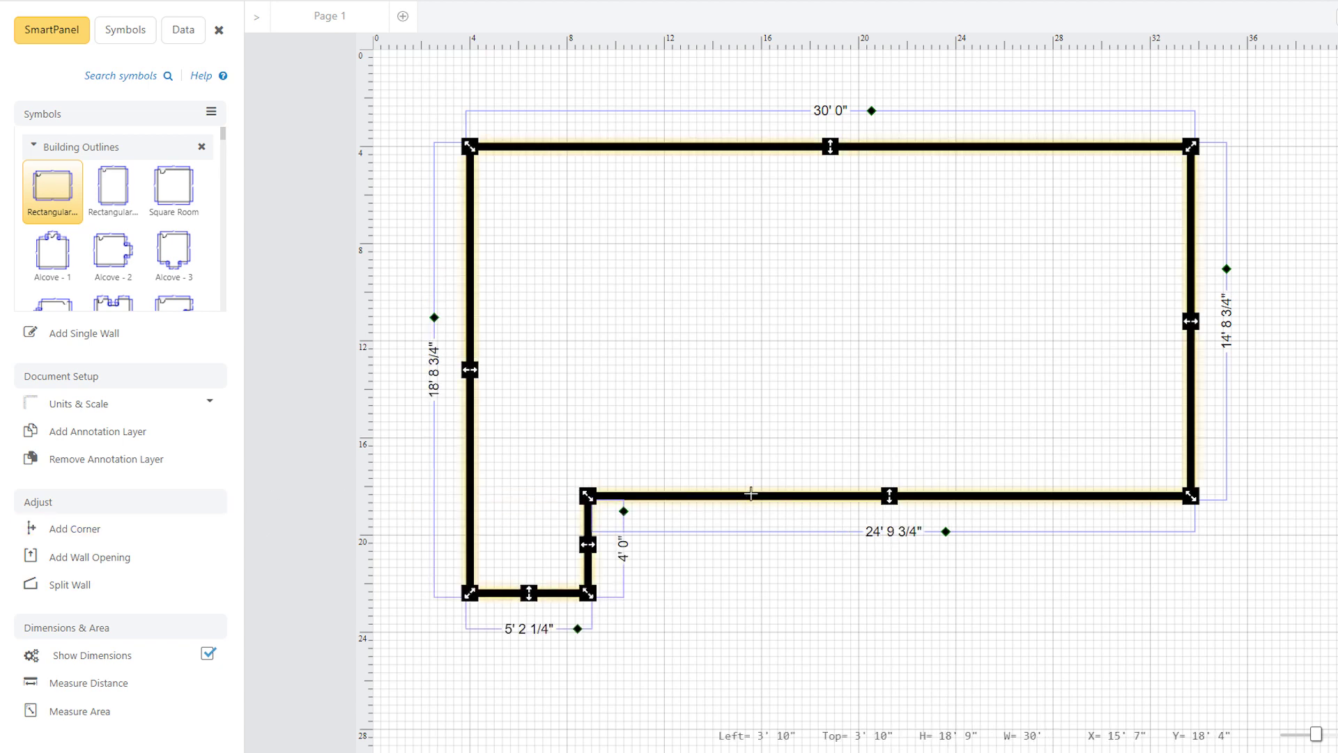
{"action": "left_click", "coordinate": [751, 495]}
{"action": "left_click_drag", "start_coordinate": [670, 544], "coordinate": [676, 693]}
{"action": "left_click_drag", "start_coordinate": [530, 592], "coordinate": [531, 492]}
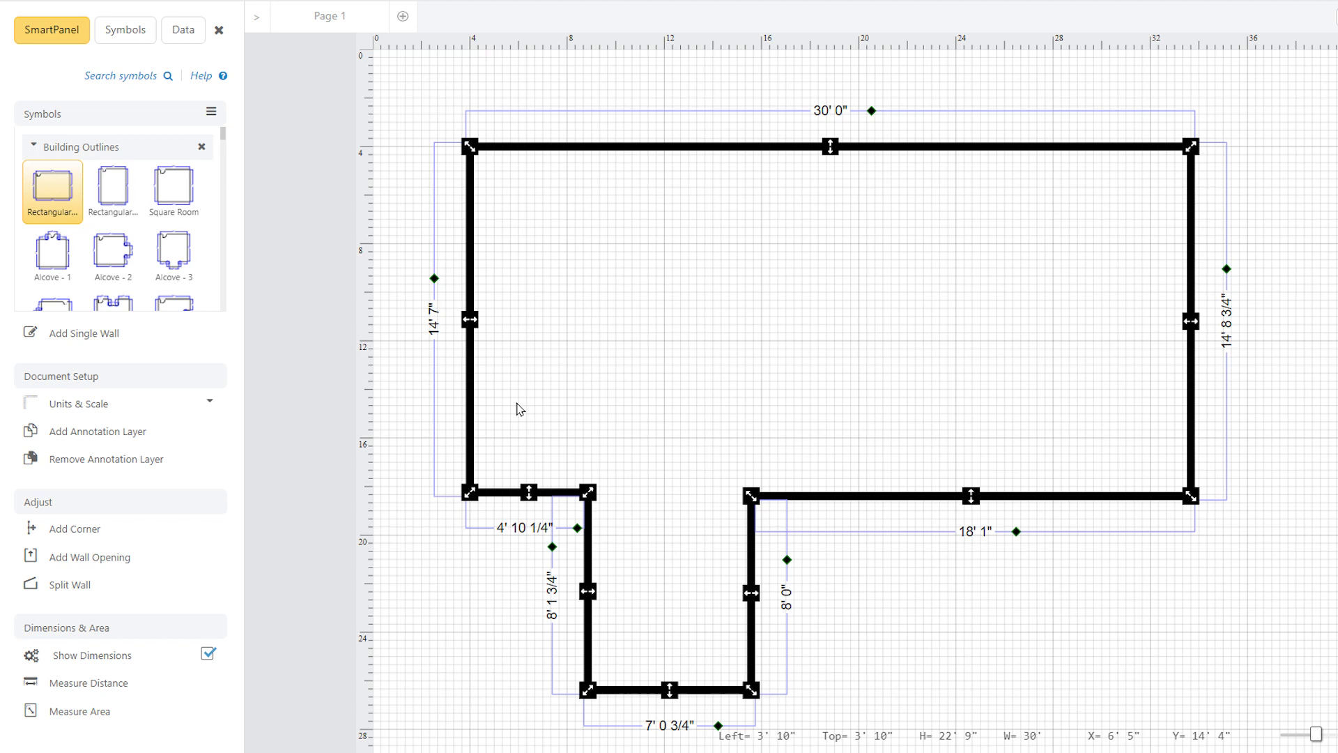
Add a 9-foot interior wall shaped into an L, a 28" door in the bottom wall, and a top-wall double door
{"action": "left_click", "coordinate": [190, 568]}
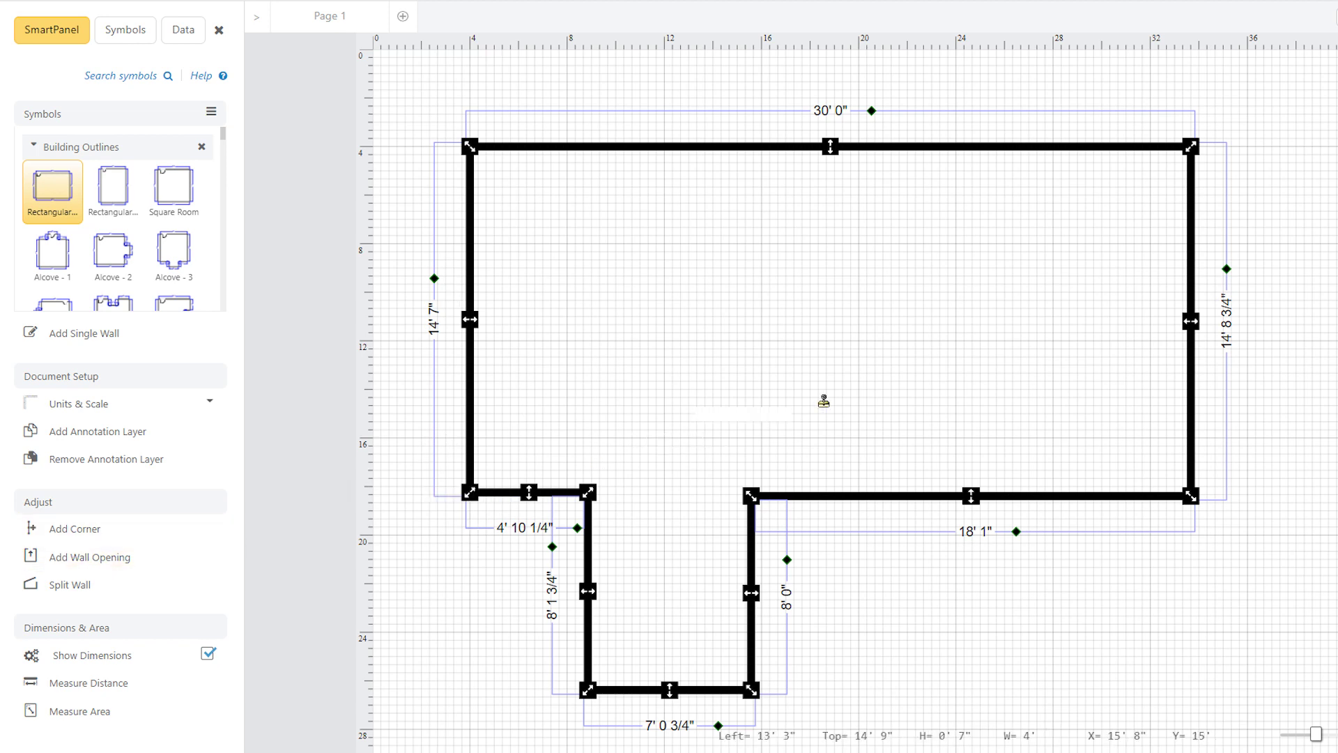
{"action": "left_click", "coordinate": [1074, 494]}
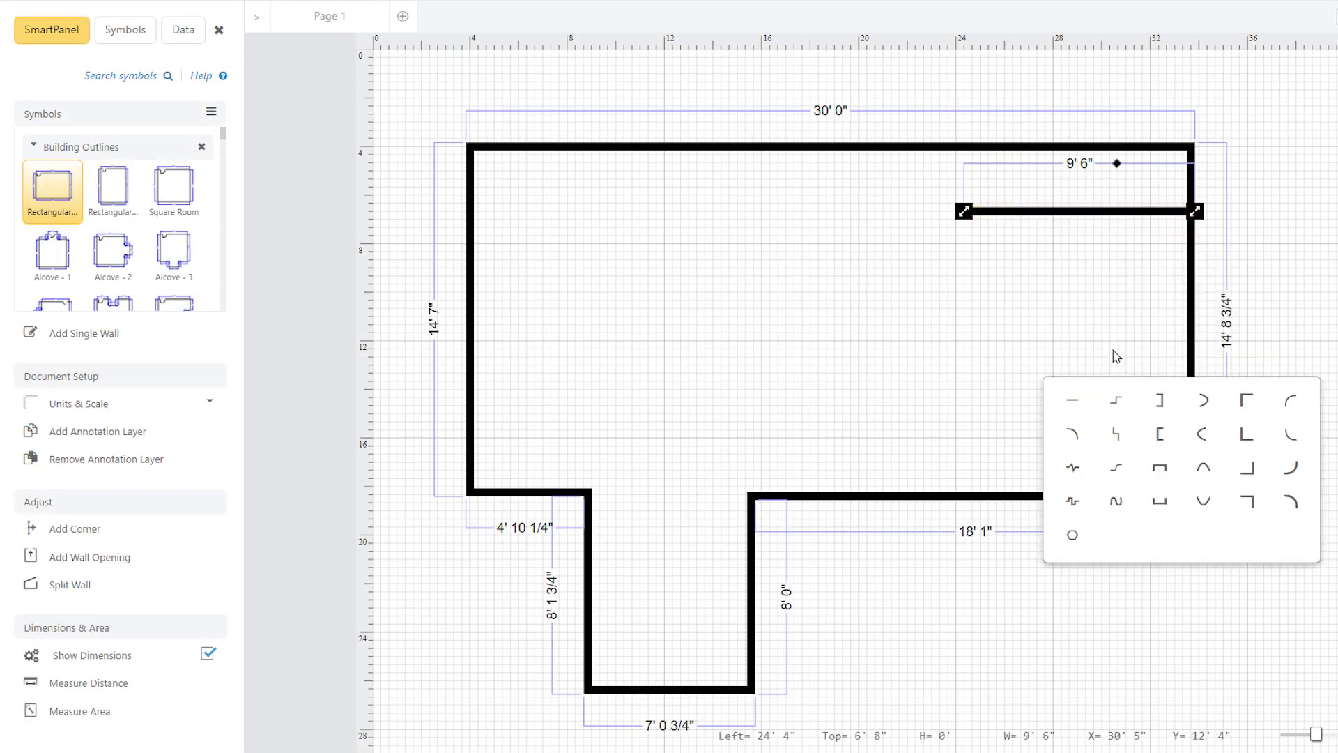
{"action": "left_click", "coordinate": [1247, 400]}
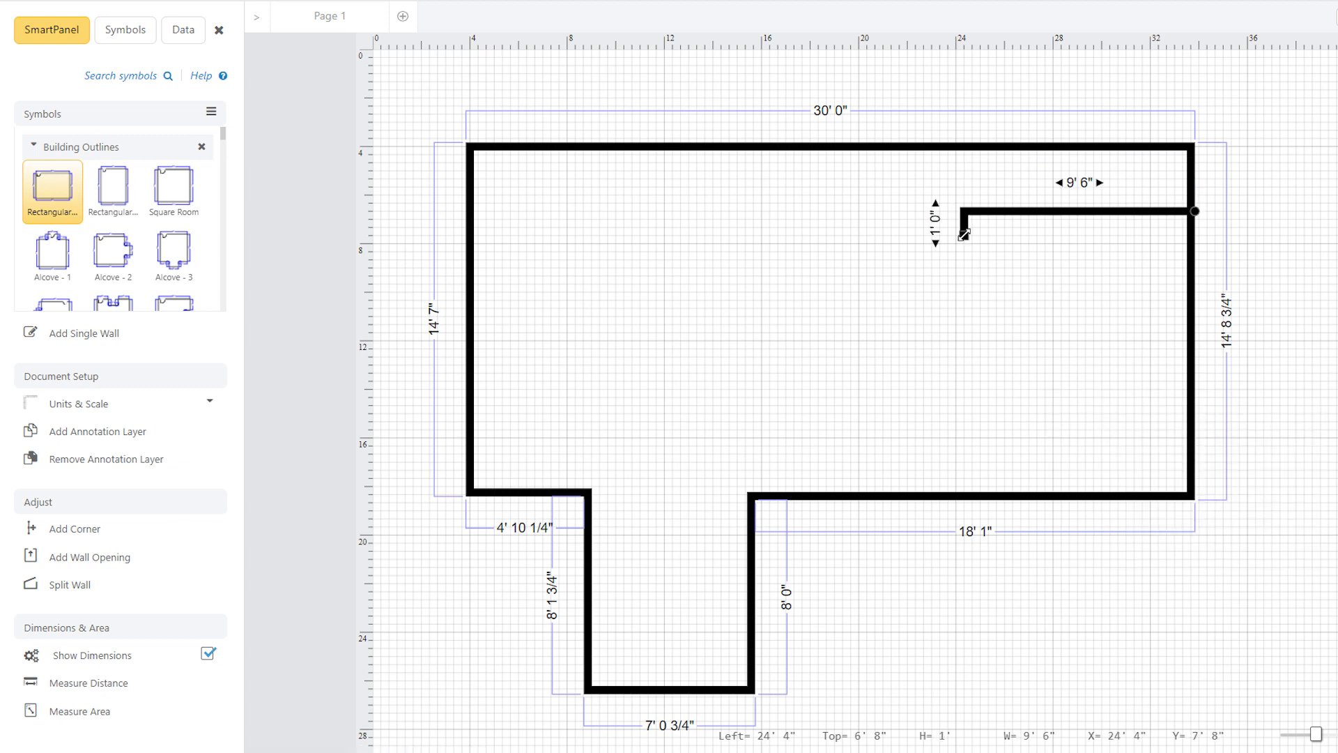
{"action": "left_click_drag", "start_coordinate": [966, 233], "coordinate": [1012, 389]}
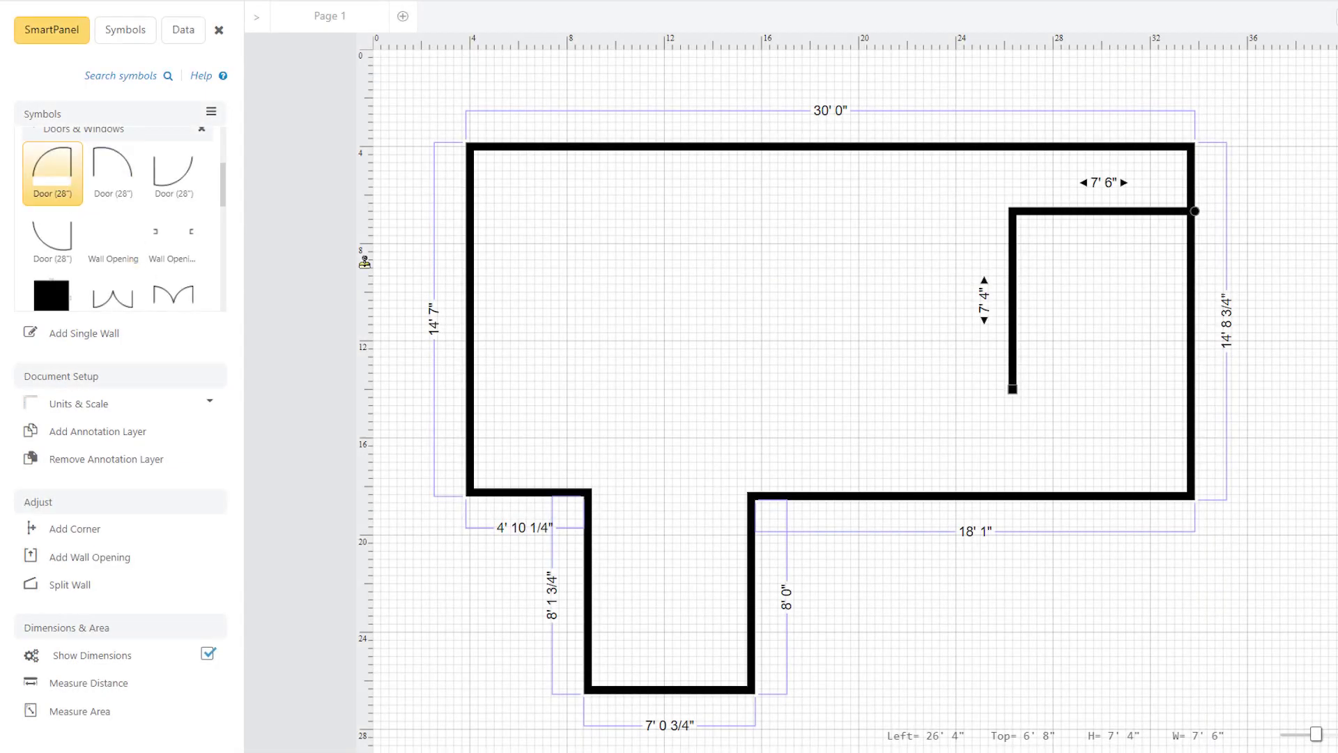
{"action": "left_click_drag", "start_coordinate": [61, 186], "coordinate": [908, 467]}
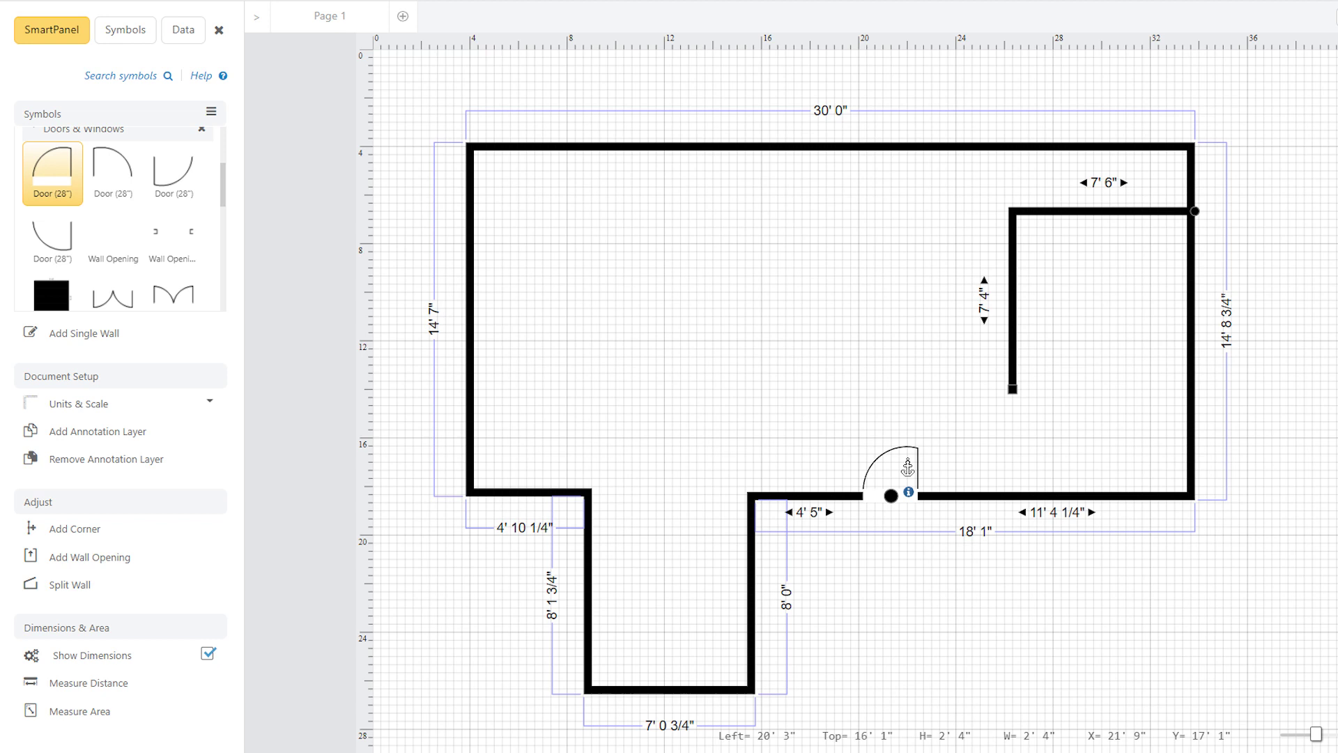
{"action": "left_click_drag", "start_coordinate": [113, 292], "coordinate": [794, 172]}
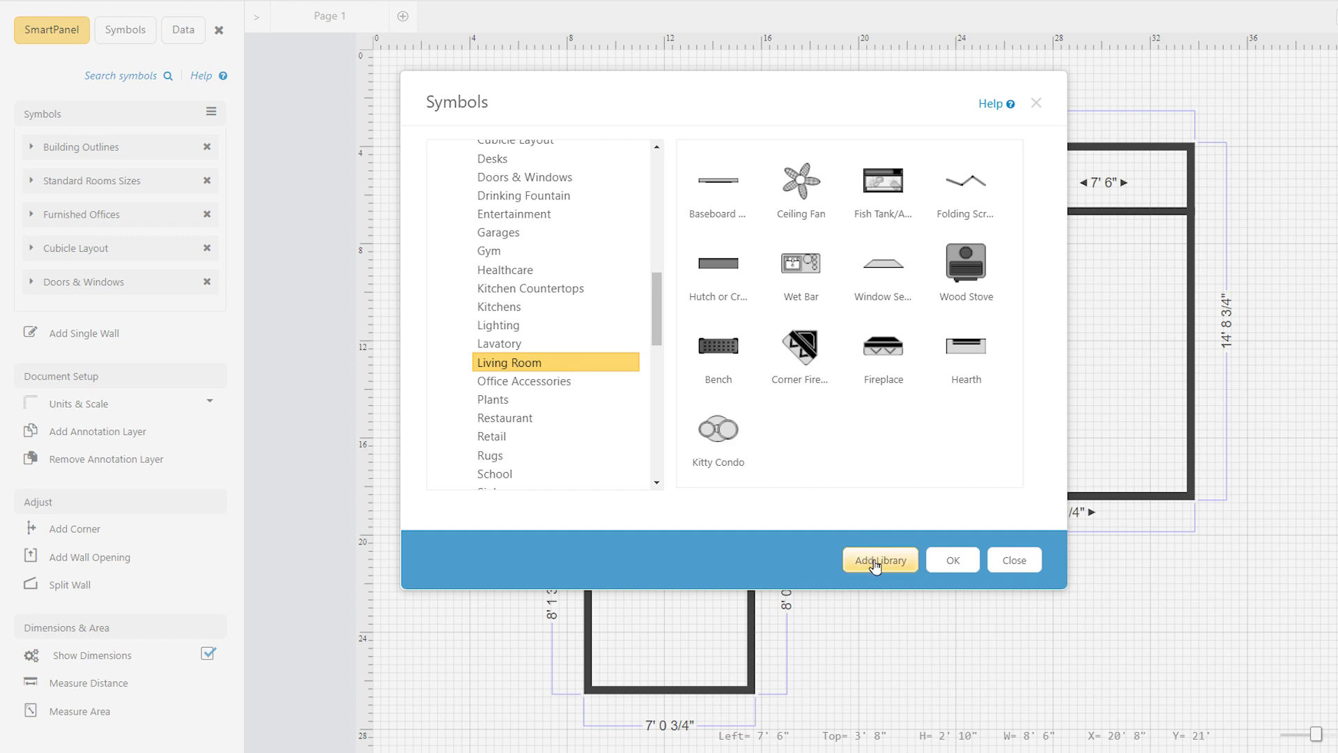
Add the Living Room library to the Symbols panel and scroll through its symbols
{"action": "left_click", "coordinate": [875, 563]}
{"action": "left_click", "coordinate": [952, 562]}
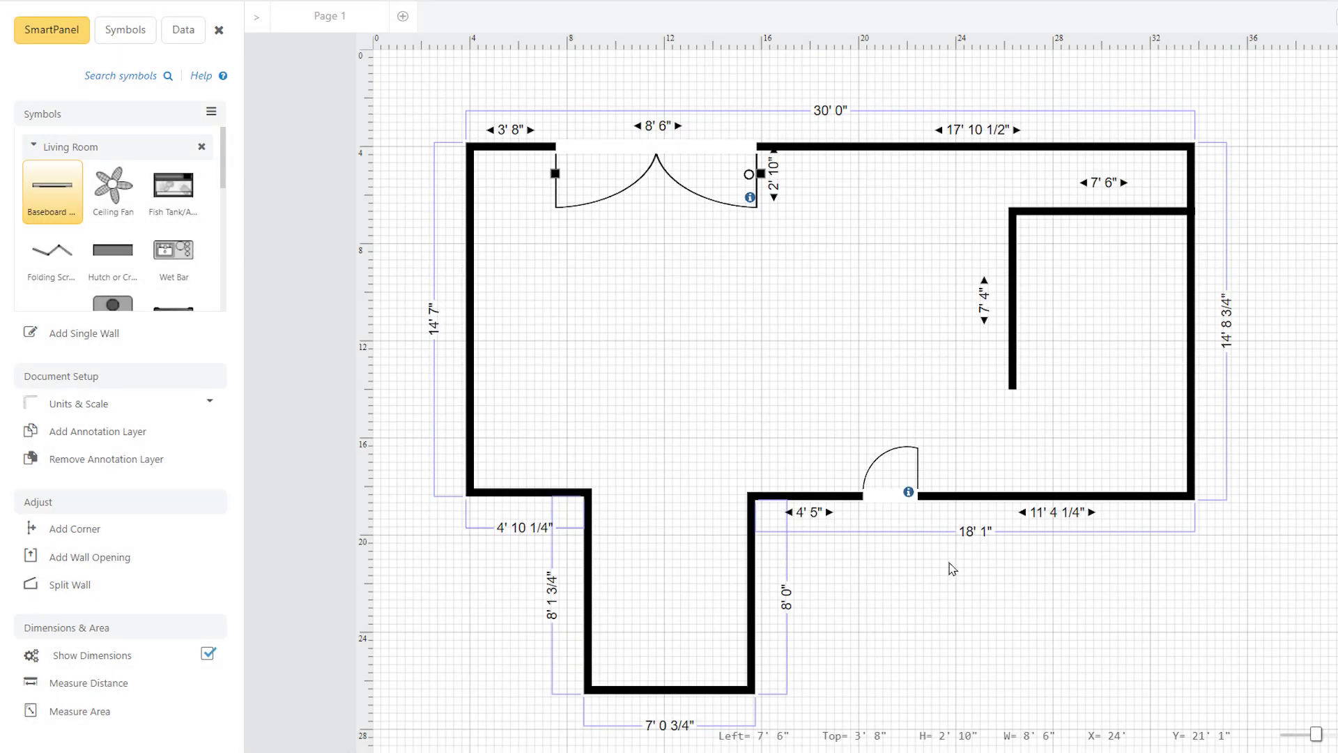
{"action": "scroll", "coordinate": [223, 183], "scroll_direction": "down", "scroll_amount": 2}
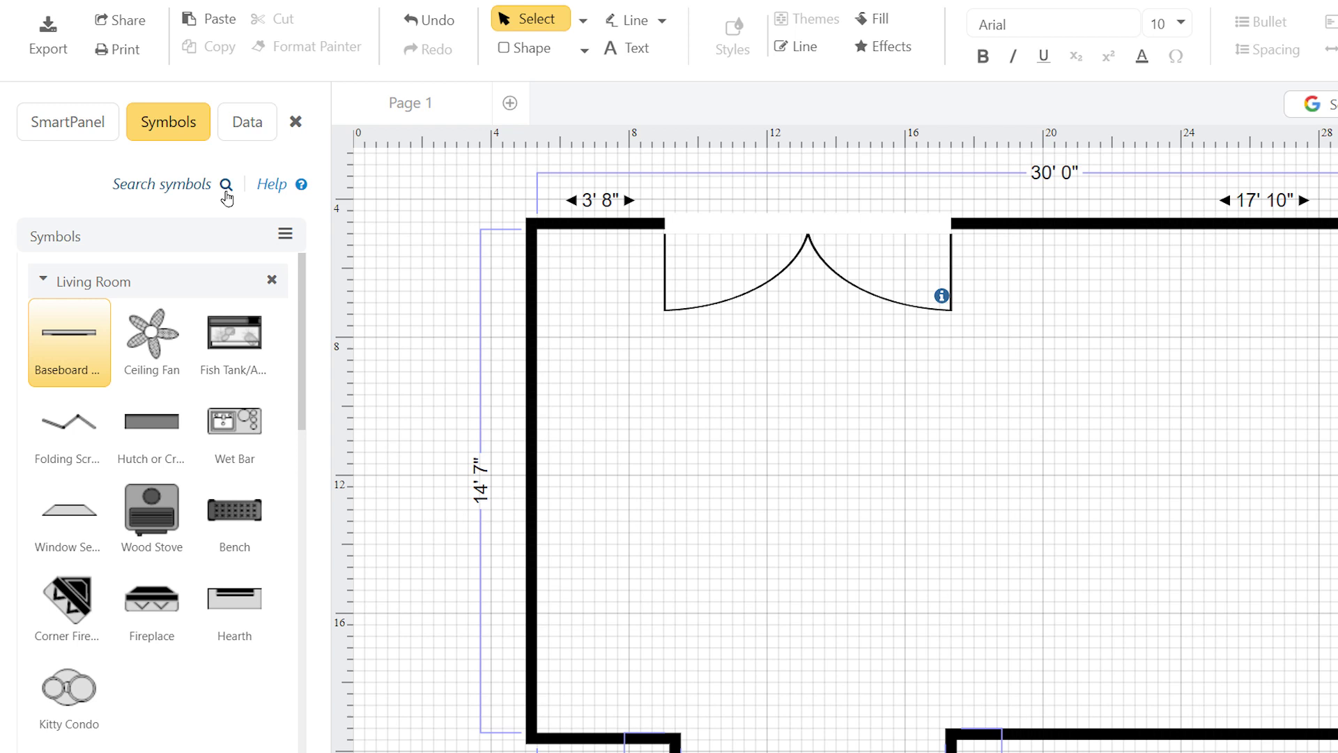
Search the symbols for 'sofa' and scroll the Sofas, Living Room and Living & Dining matches
{"action": "left_click", "coordinate": [225, 186]}
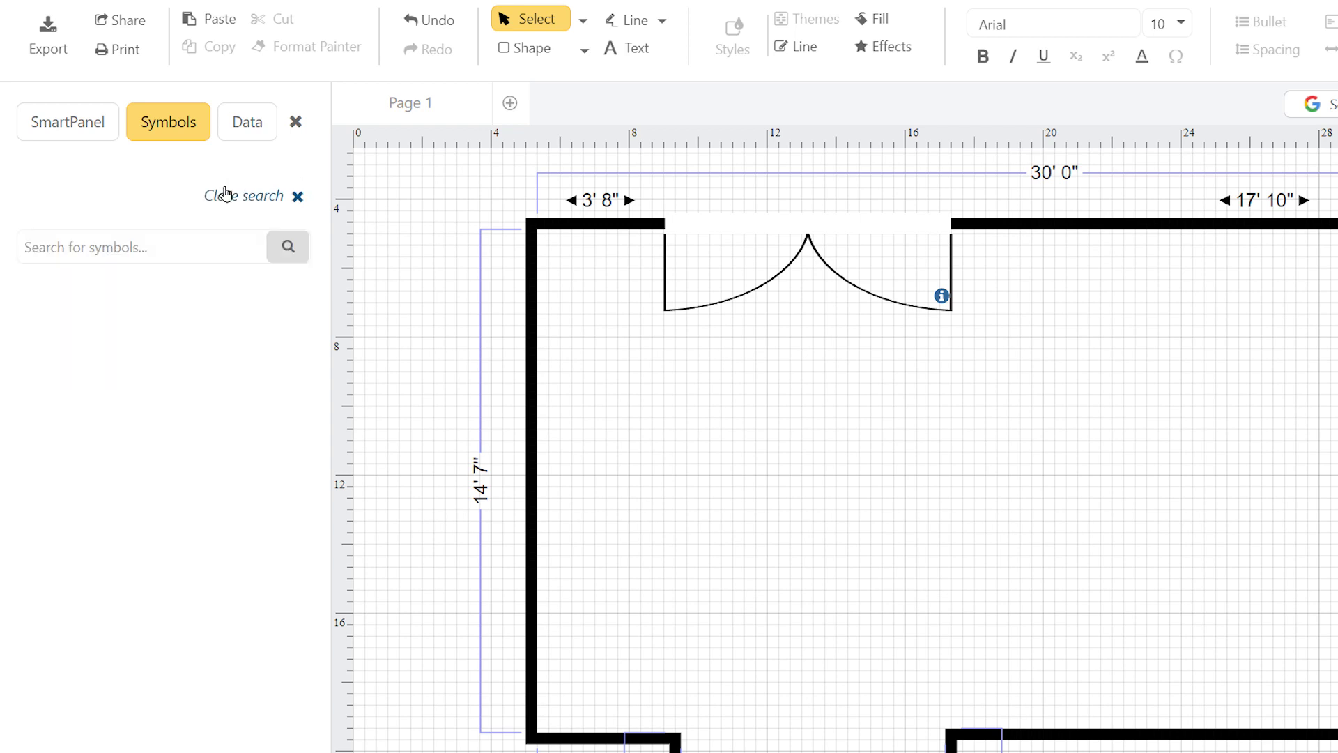
{"action": "left_click", "coordinate": [120, 244]}
{"action": "type", "text": "sofa"}
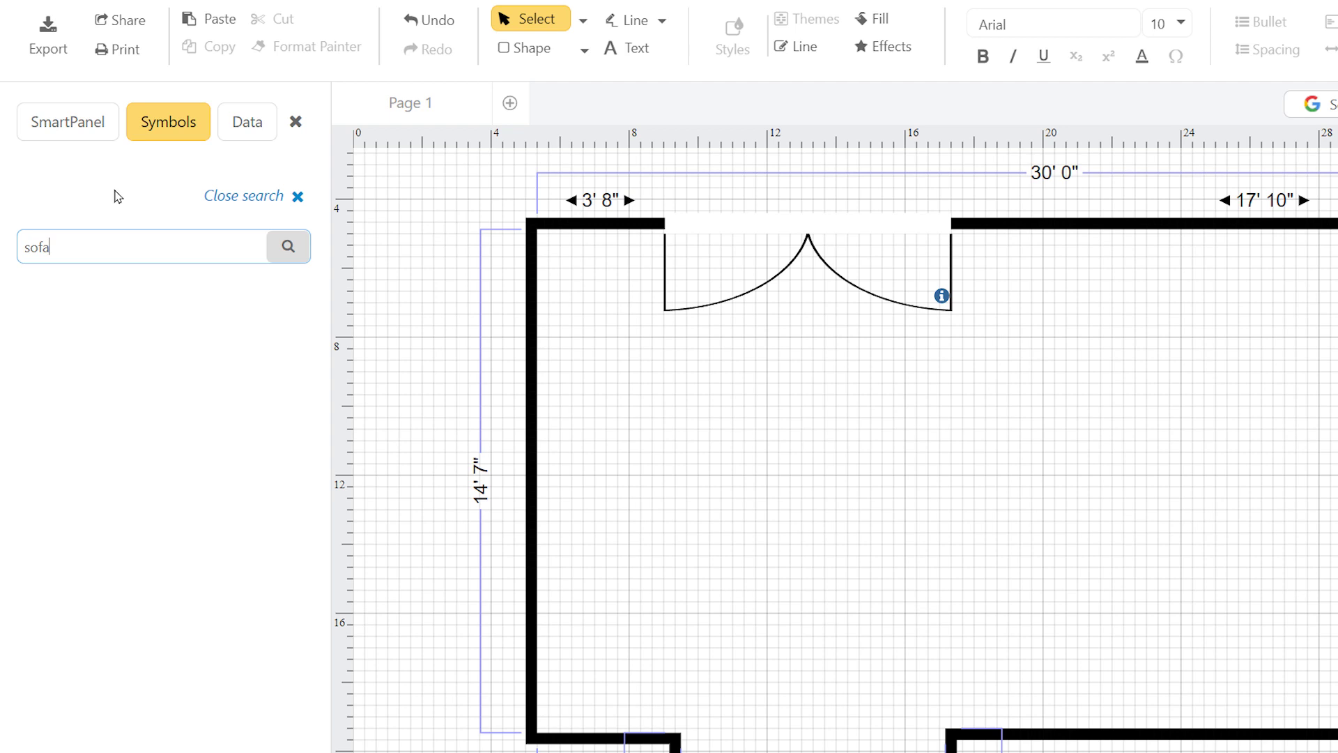
{"action": "left_click", "coordinate": [285, 247]}
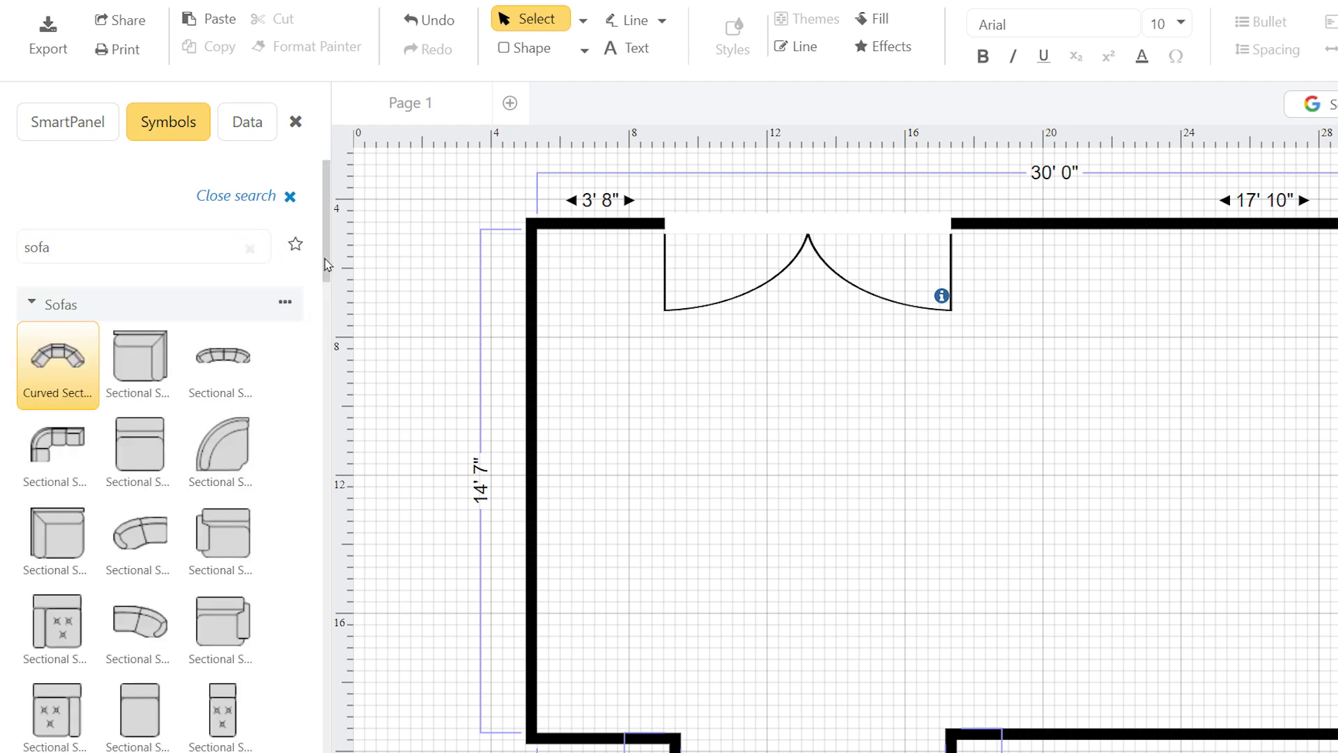
{"action": "left_click_drag", "start_coordinate": [326, 265], "coordinate": [326, 530]}
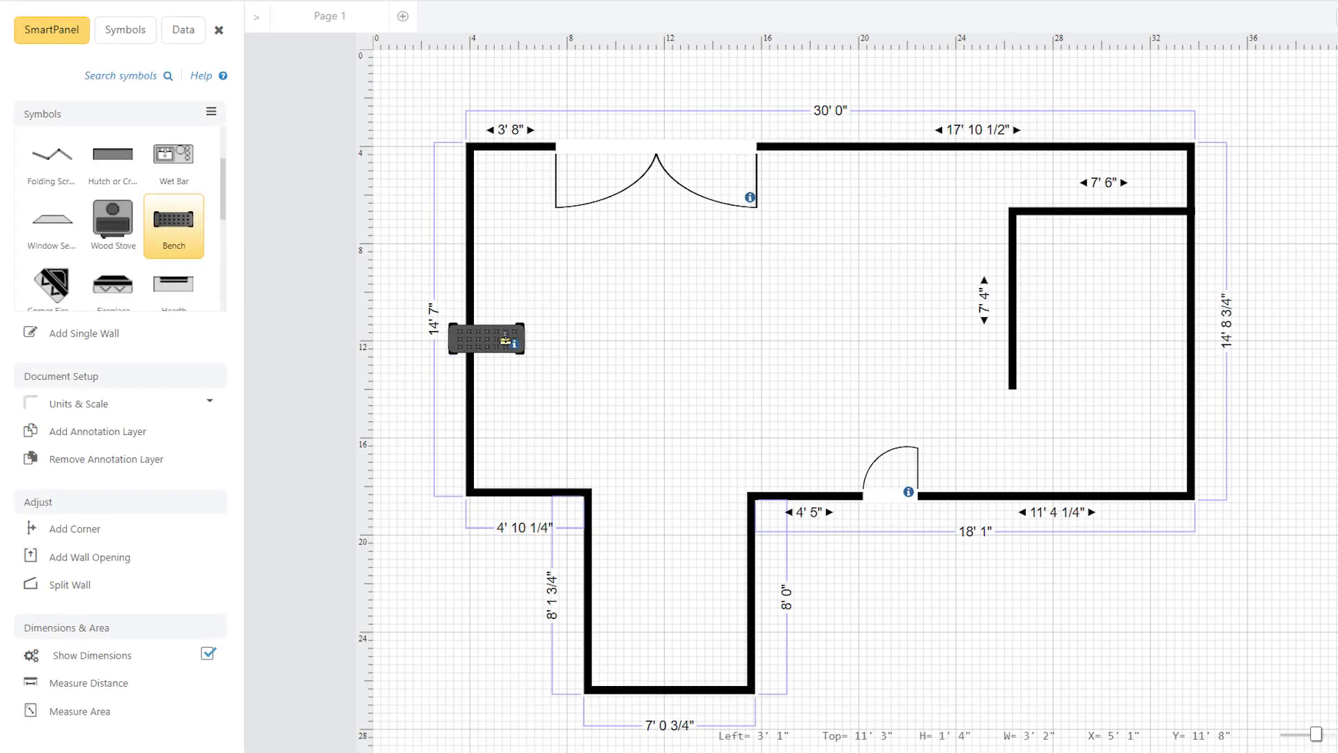
Place a bench in the room and a Wet Bar by the top wall, then rotate the bench diagonally
{"action": "left_click_drag", "start_coordinate": [478, 334], "coordinate": [571, 371]}
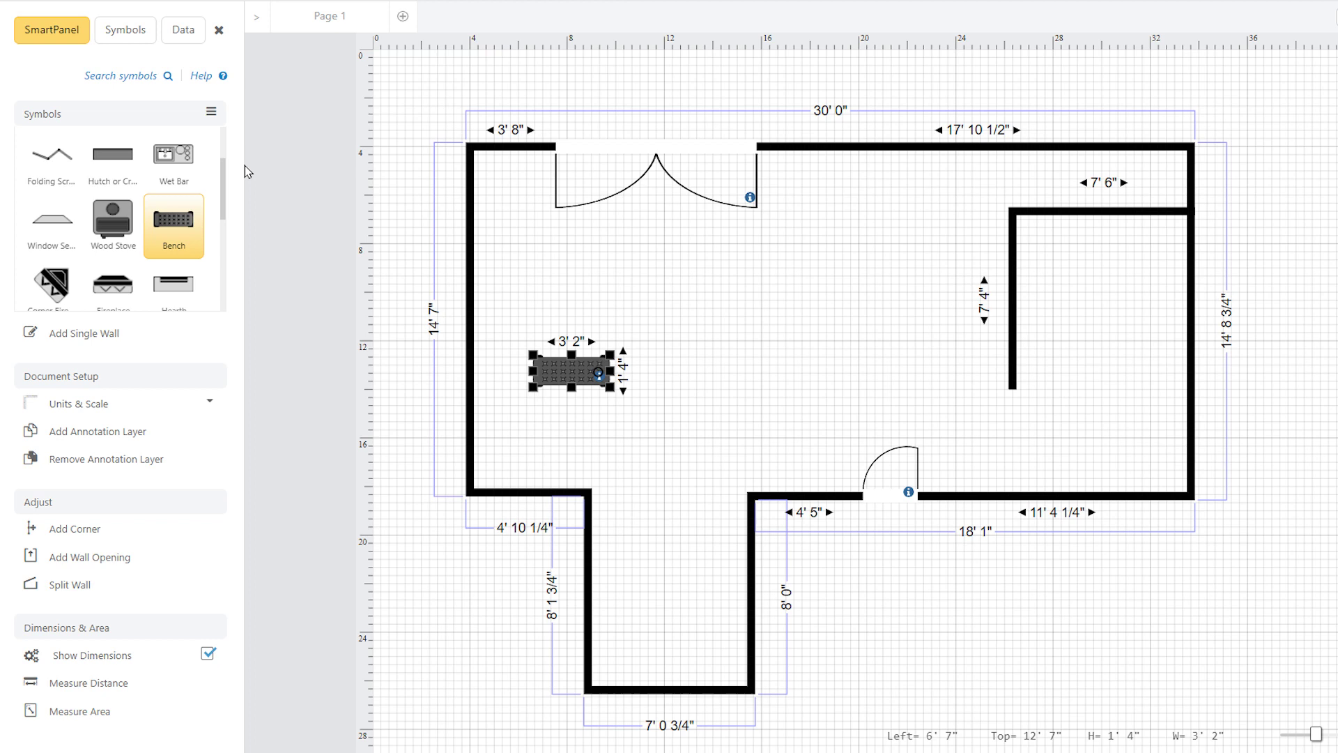
{"action": "left_click_drag", "start_coordinate": [173, 155], "coordinate": [918, 216]}
{"action": "left_click", "coordinate": [571, 371]}
{"action": "left_click_drag", "start_coordinate": [600, 370], "coordinate": [612, 333]}
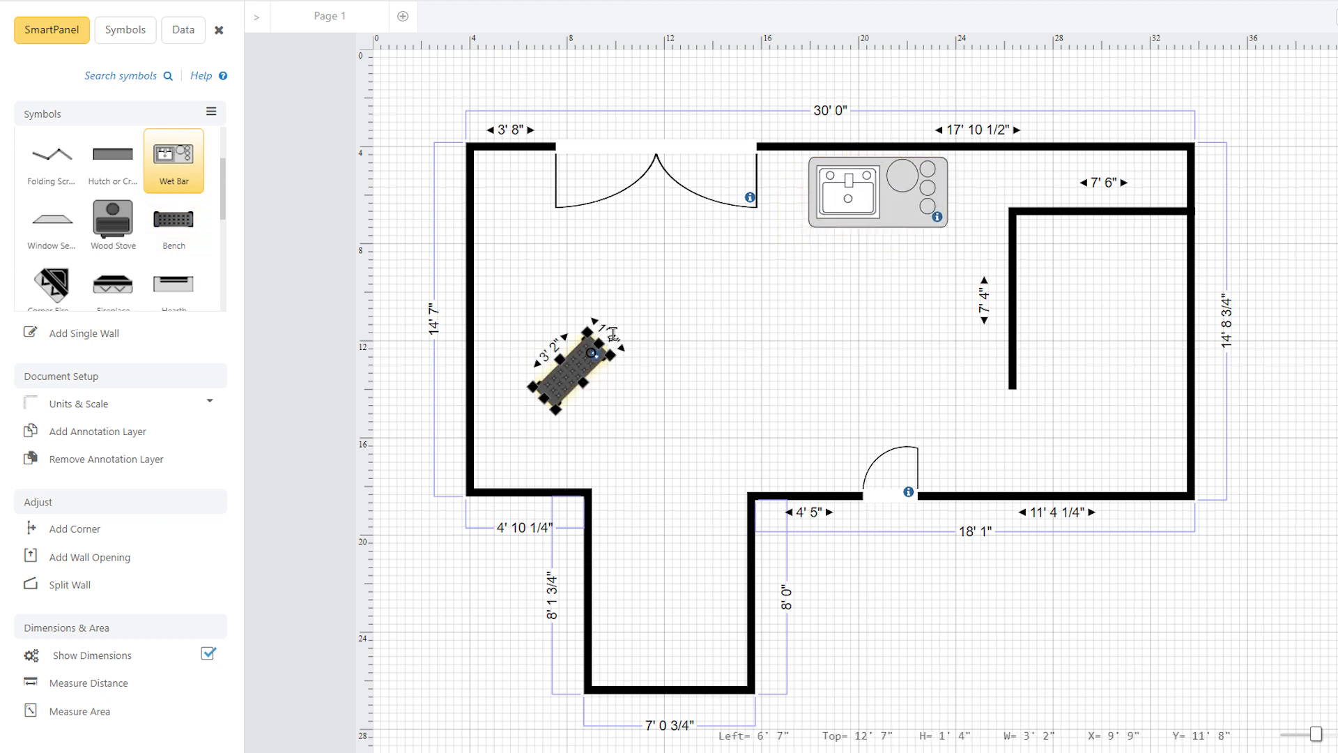
Resize the bench to 6' 2" long by 3' 4" wide
{"action": "left_click", "coordinate": [551, 349]}
{"action": "type", "text": "6'2\""}
{"action": "key", "text": "Return"}
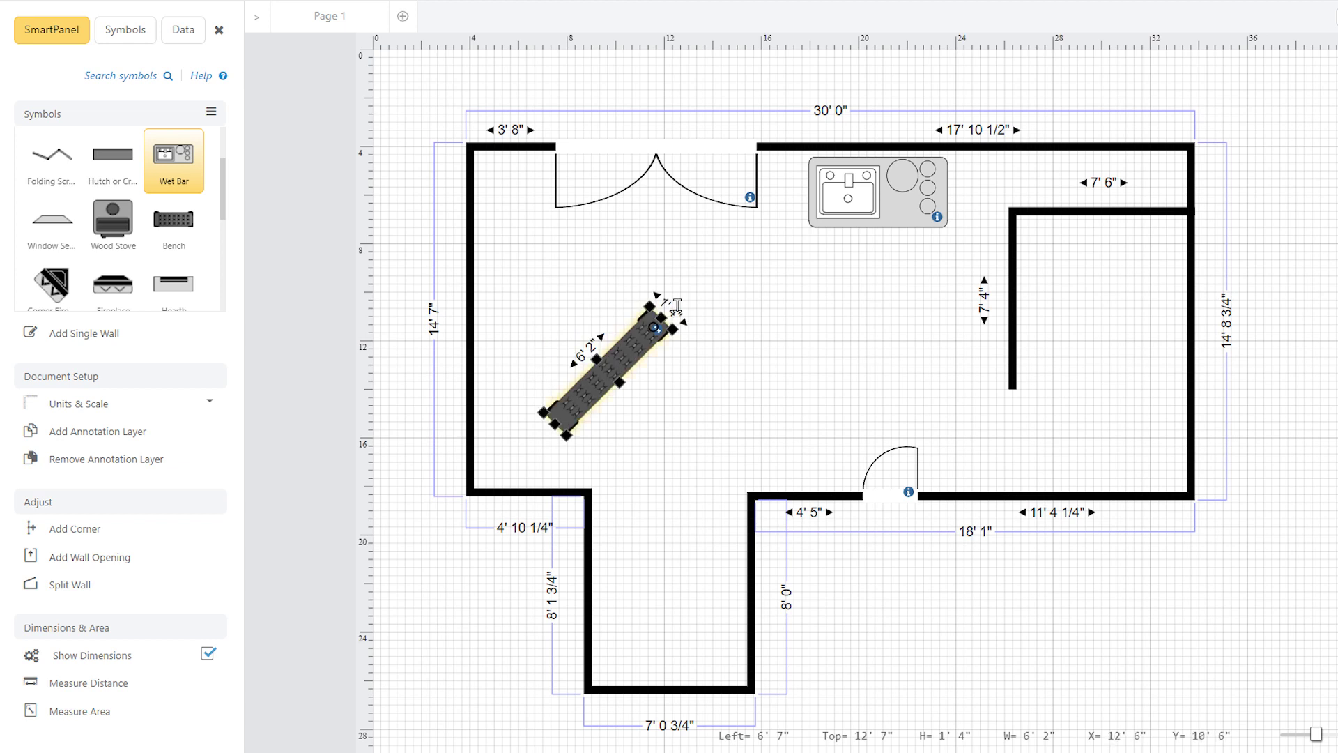
{"action": "left_click", "coordinate": [676, 305]}
{"action": "type", "text": "3'4\""}
{"action": "key", "text": "Return"}
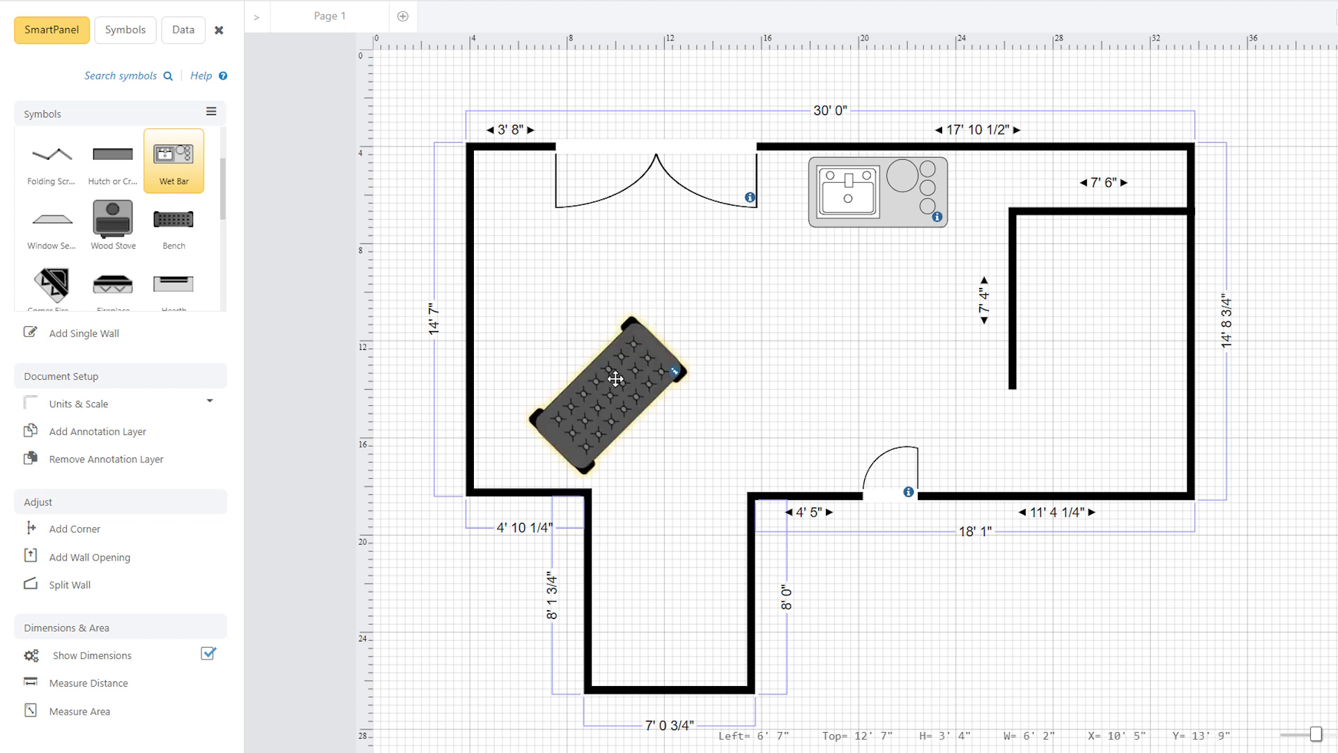
Shift the bench and the room outline, then place an 8' x 8' office in the top-left corner
{"action": "left_click_drag", "start_coordinate": [616, 378], "coordinate": [586, 367]}
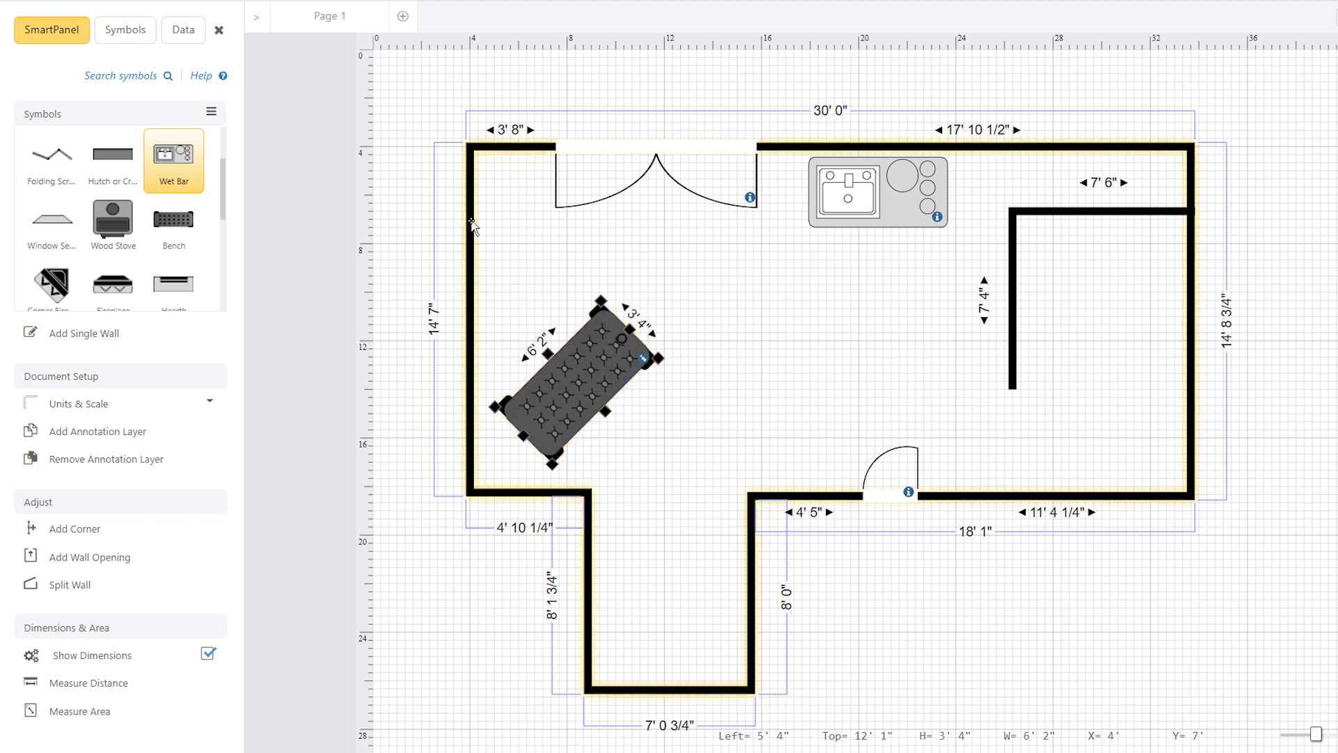
{"action": "left_click_drag", "start_coordinate": [473, 223], "coordinate": [377, 217]}
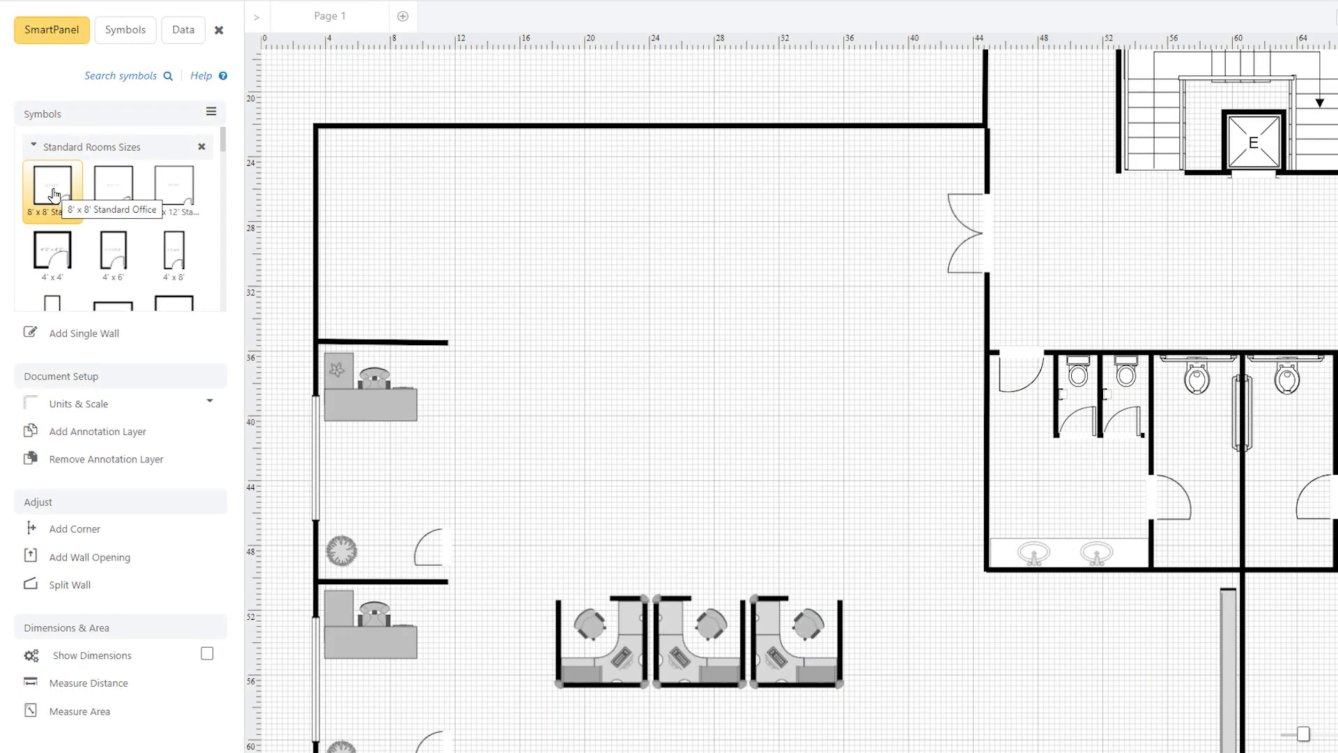
{"action": "left_click_drag", "start_coordinate": [55, 194], "coordinate": [384, 200]}
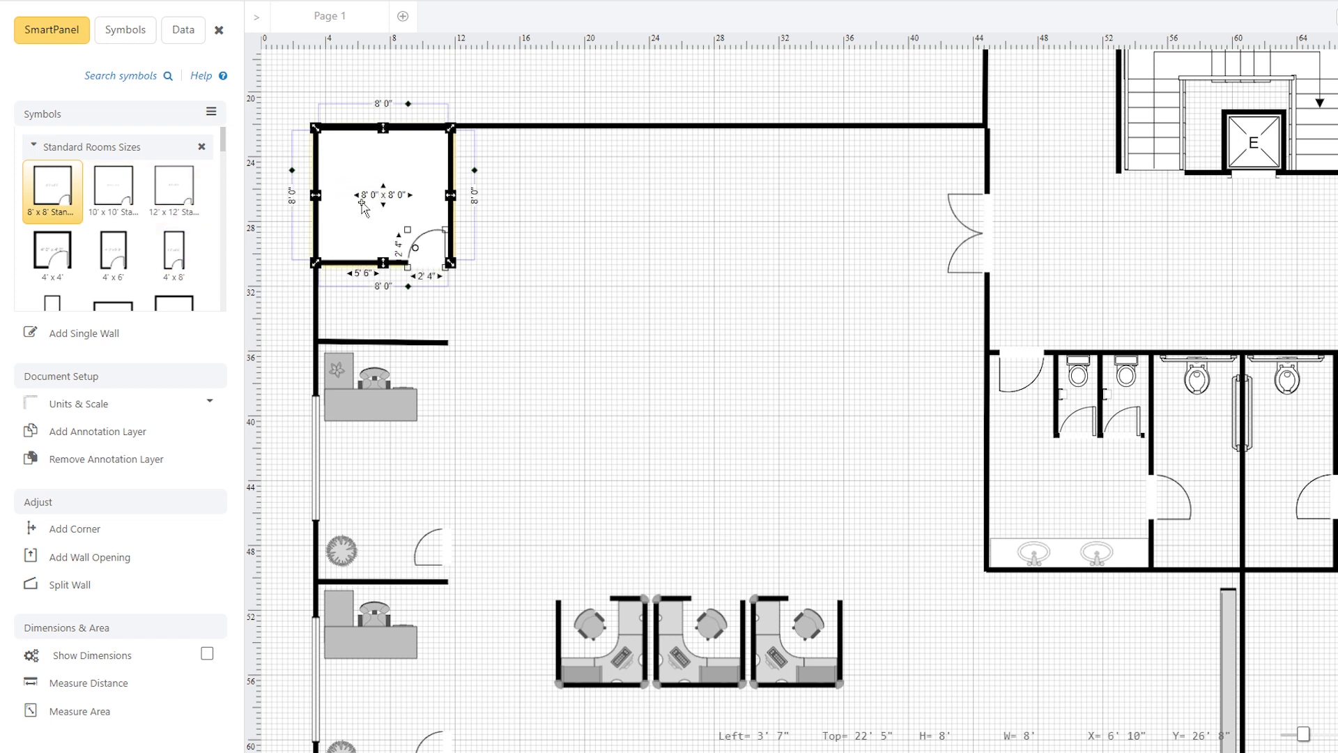
Add a second 8' x 8' office beside the first and measure 20' 0" down from its wall
{"action": "left_click_drag", "start_coordinate": [66, 186], "coordinate": [528, 200]}
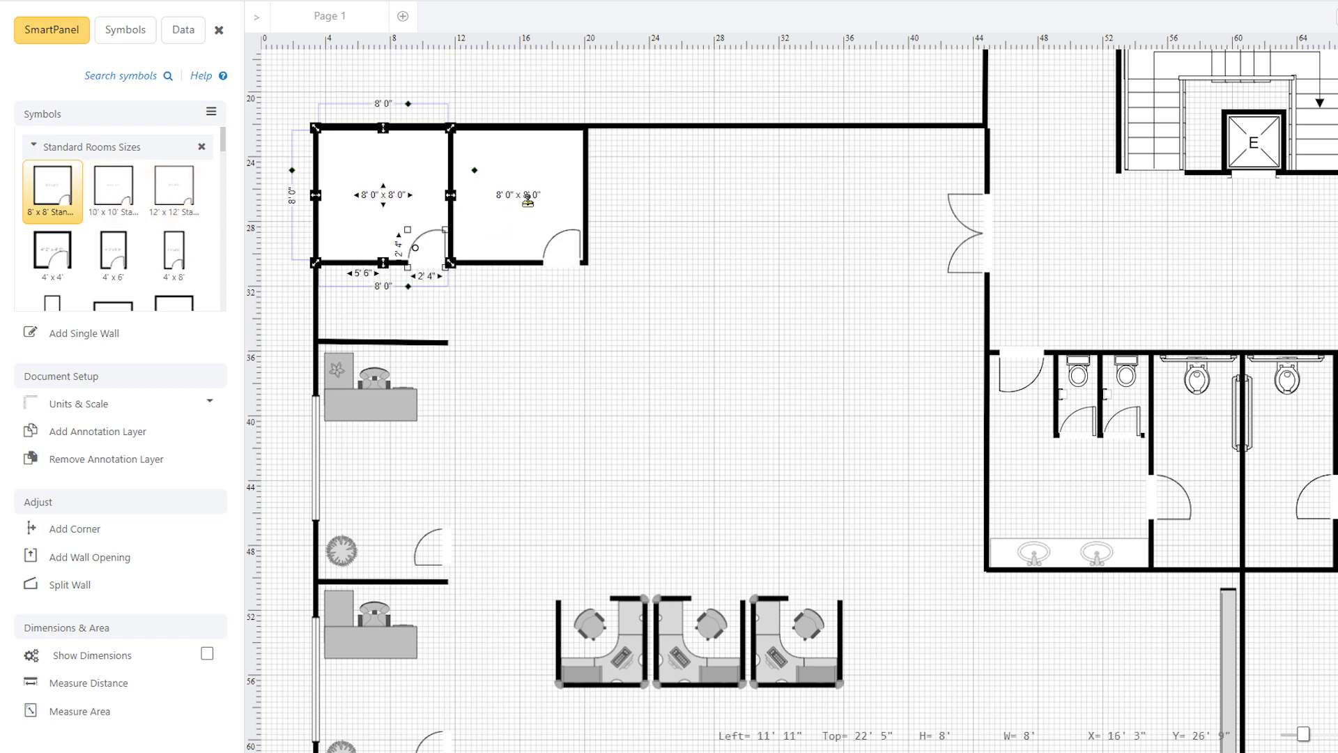
{"action": "left_click", "coordinate": [620, 409]}
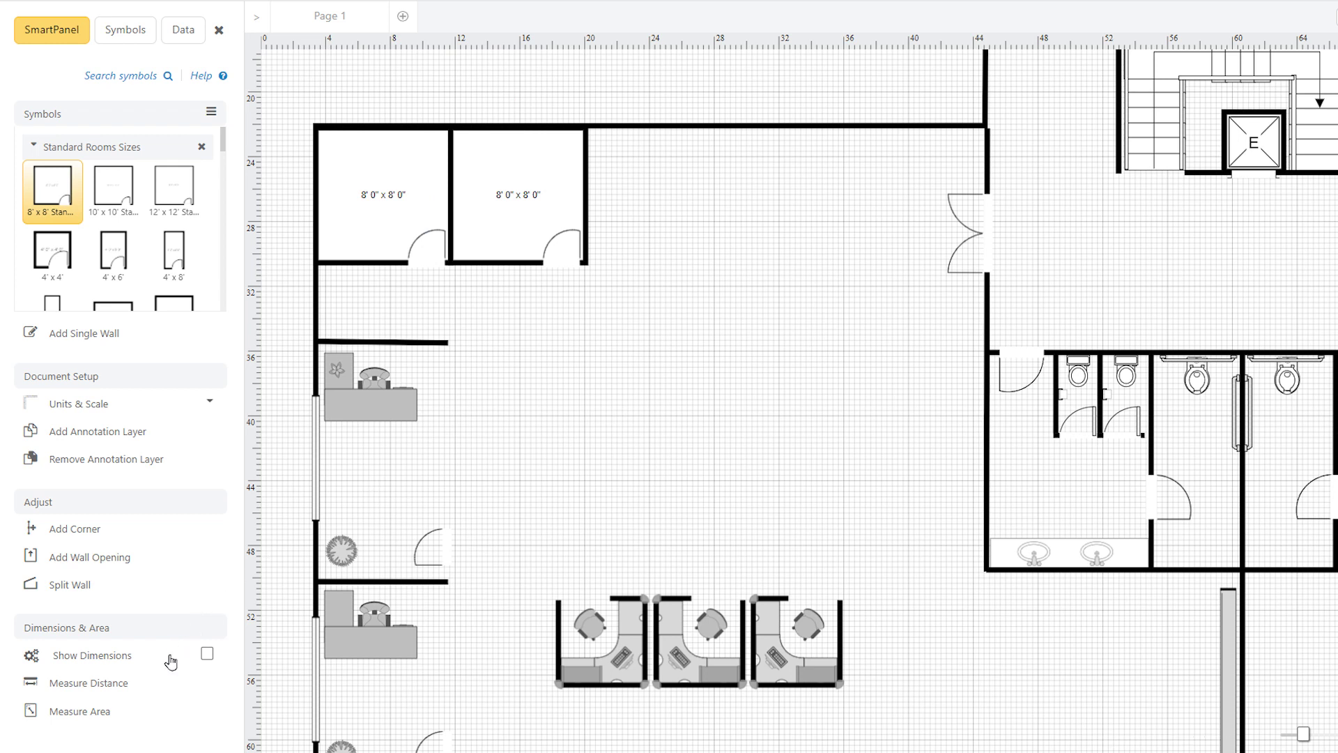
{"action": "left_click", "coordinate": [167, 682]}
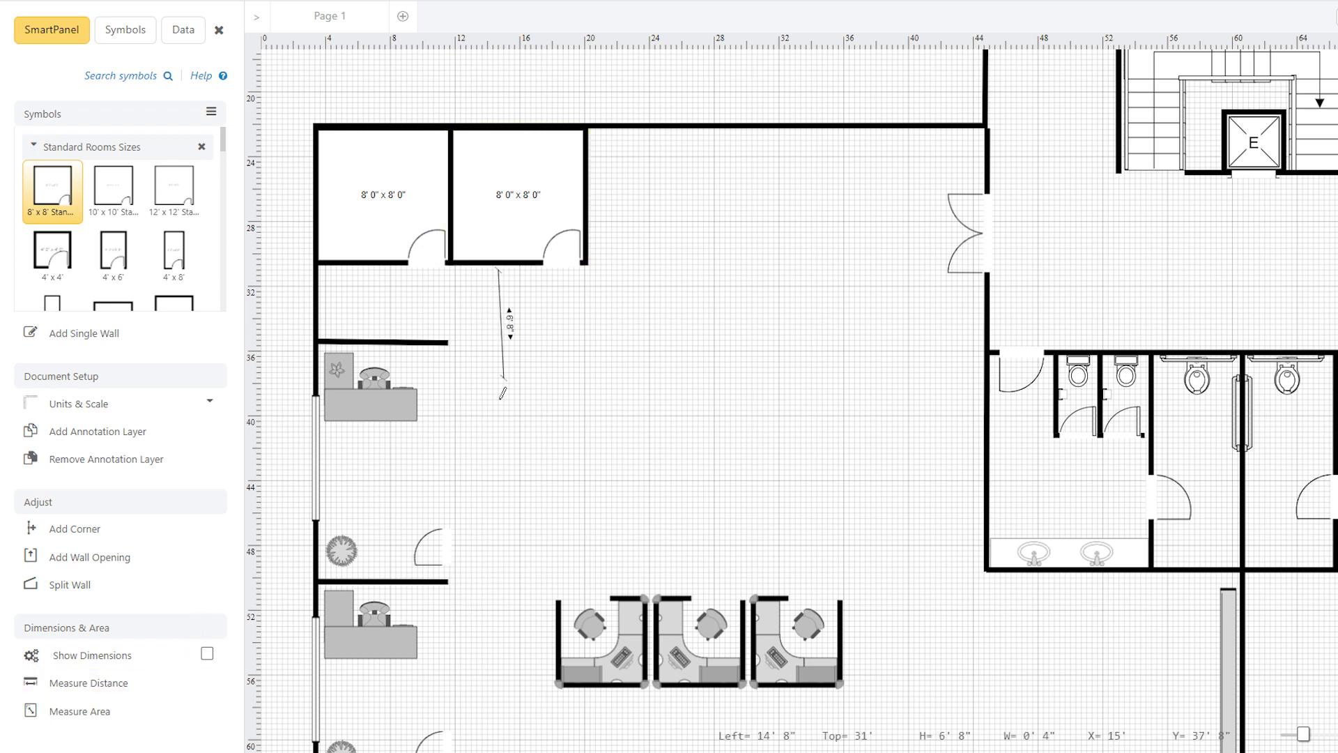
{"action": "left_click_drag", "start_coordinate": [502, 393], "coordinate": [498, 594]}
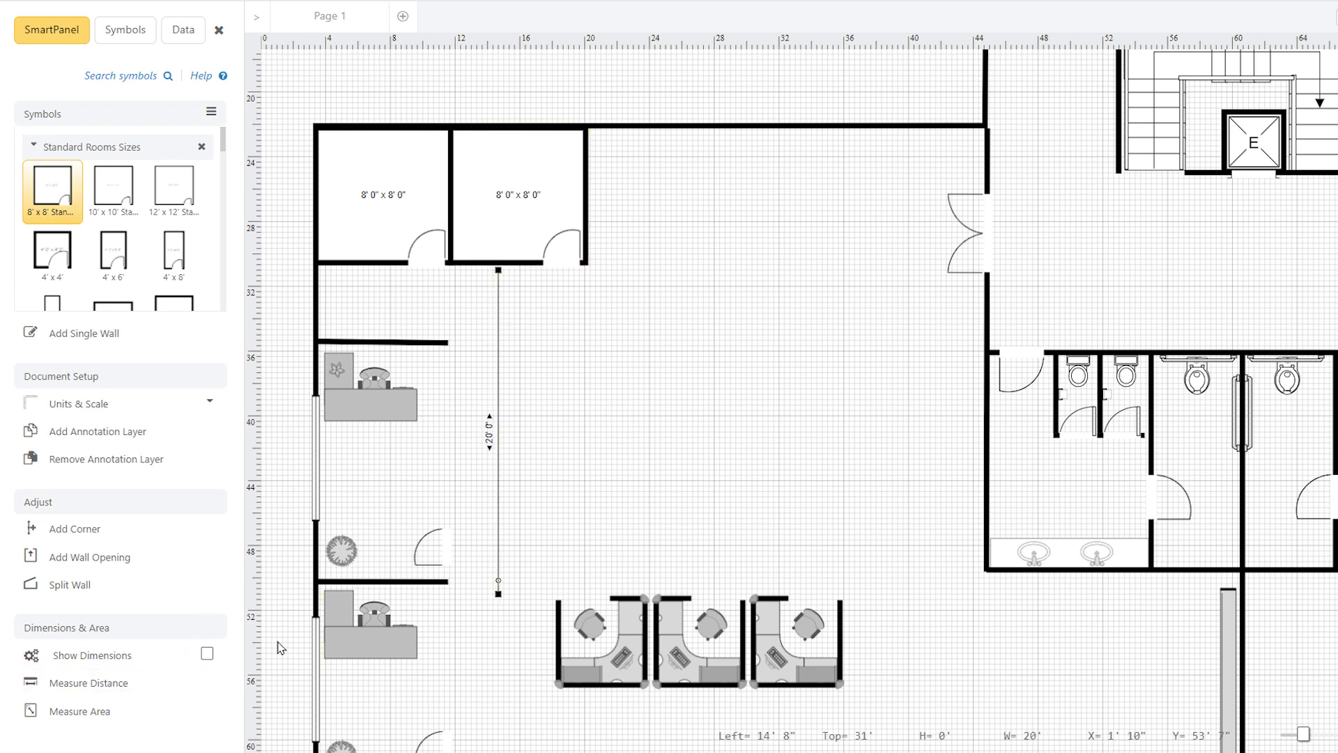
Measure a 23' 8" by 15' 8" floor area, then delete the selection
{"action": "left_click", "coordinate": [119, 710]}
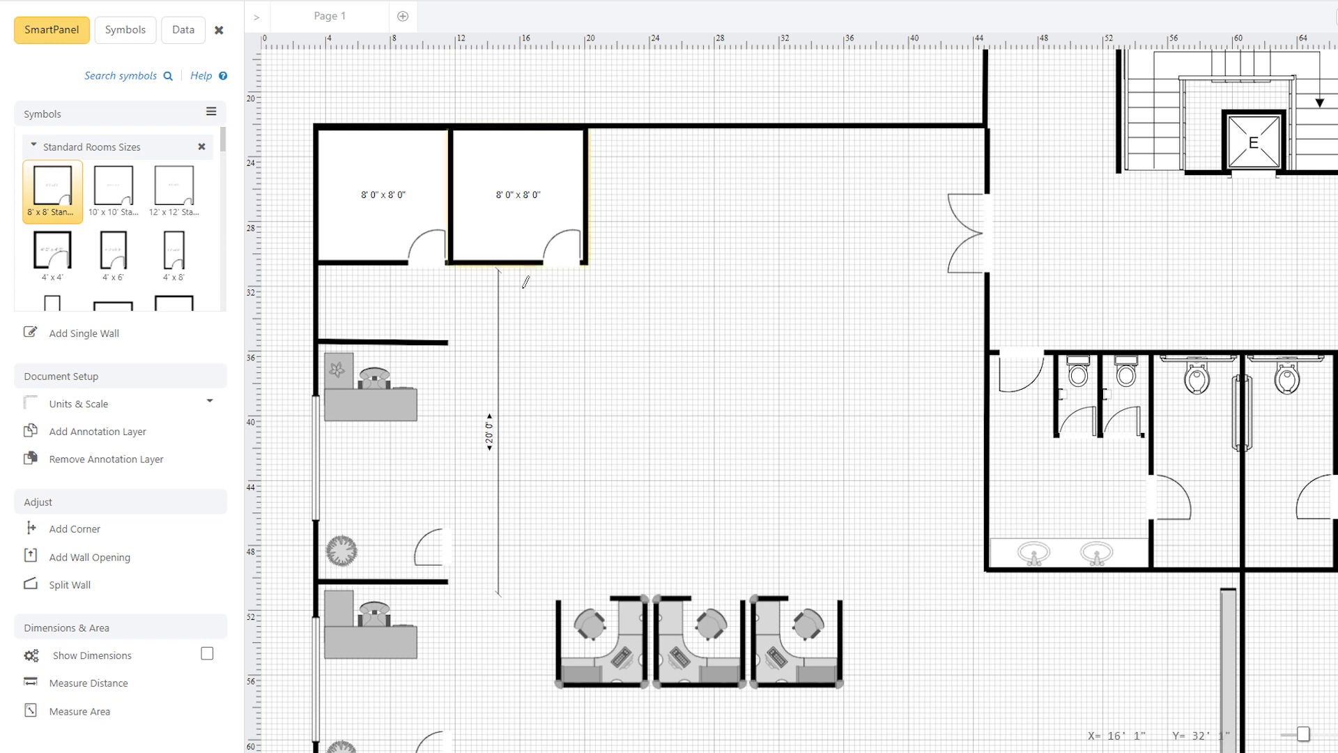
{"action": "mouse_move", "coordinate": [523, 285]}
{"action": "left_mouse_down"}
{"action": "mouse_move", "coordinate": [753, 409]}
{"action": "mouse_move", "coordinate": [907, 540]}
{"action": "left_mouse_up"}
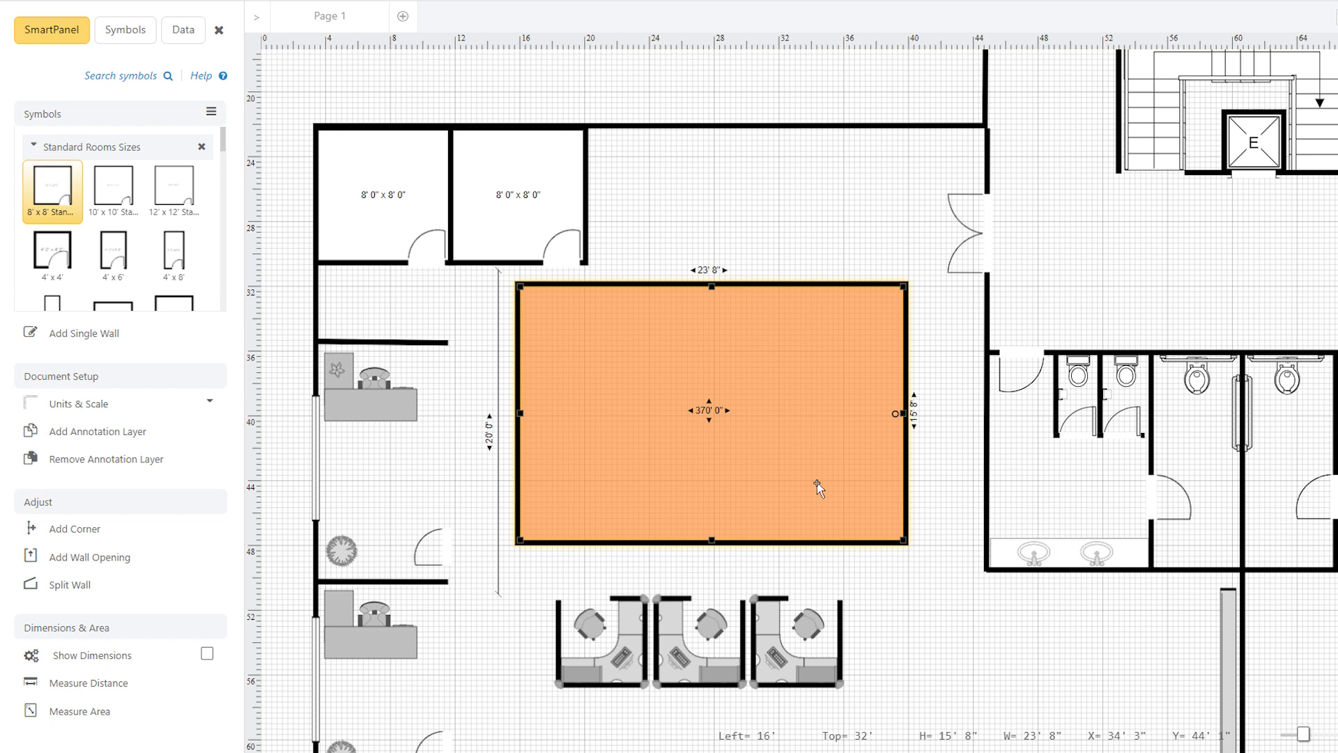
{"action": "key", "text": "Delete"}
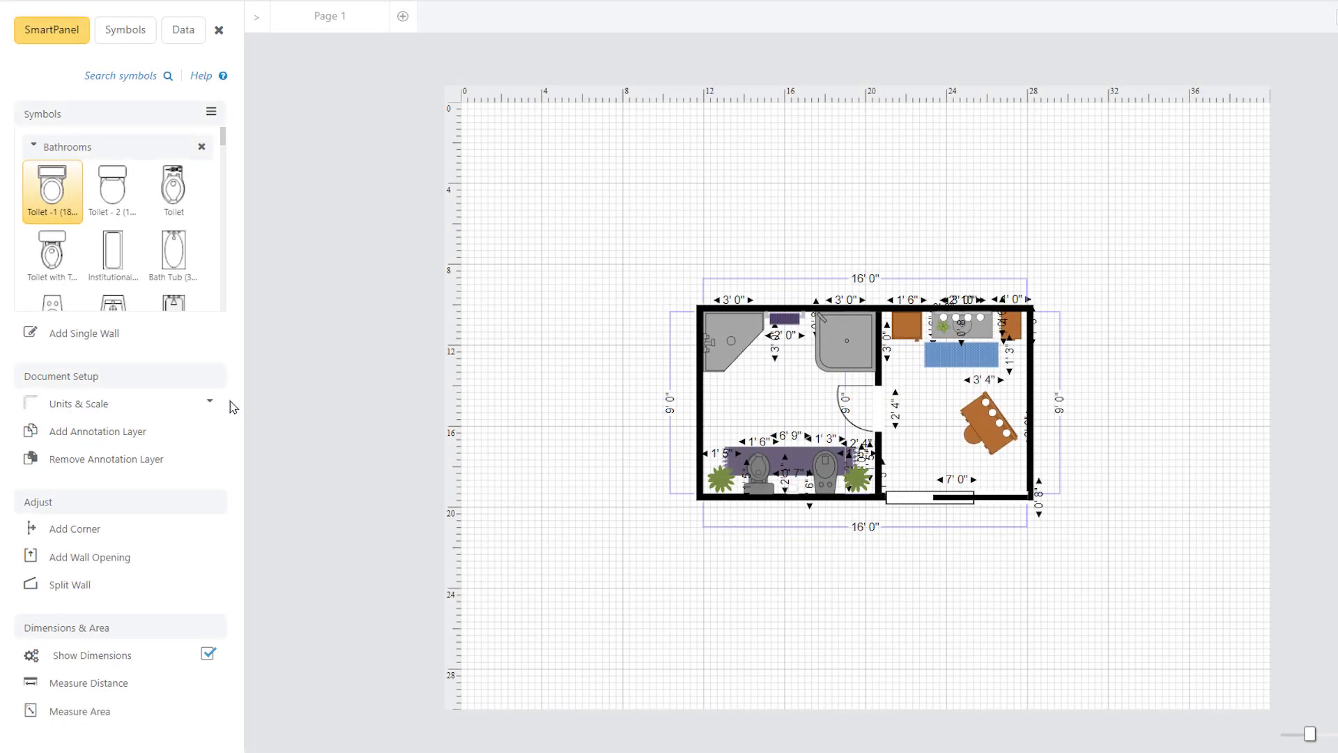
Set the bathroom plan's drawing scale to metric 1:20
{"action": "left_click", "coordinate": [209, 401]}
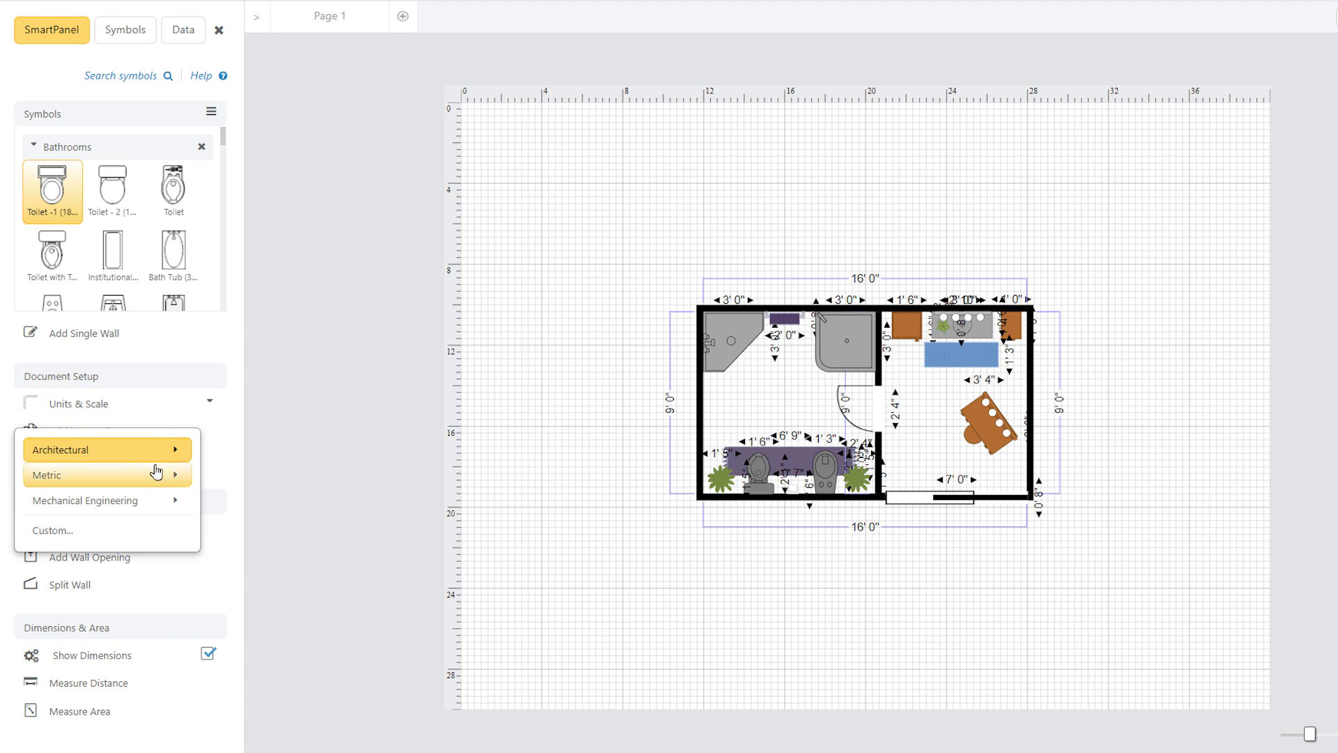
{"action": "mouse_move", "coordinate": [155, 480]}
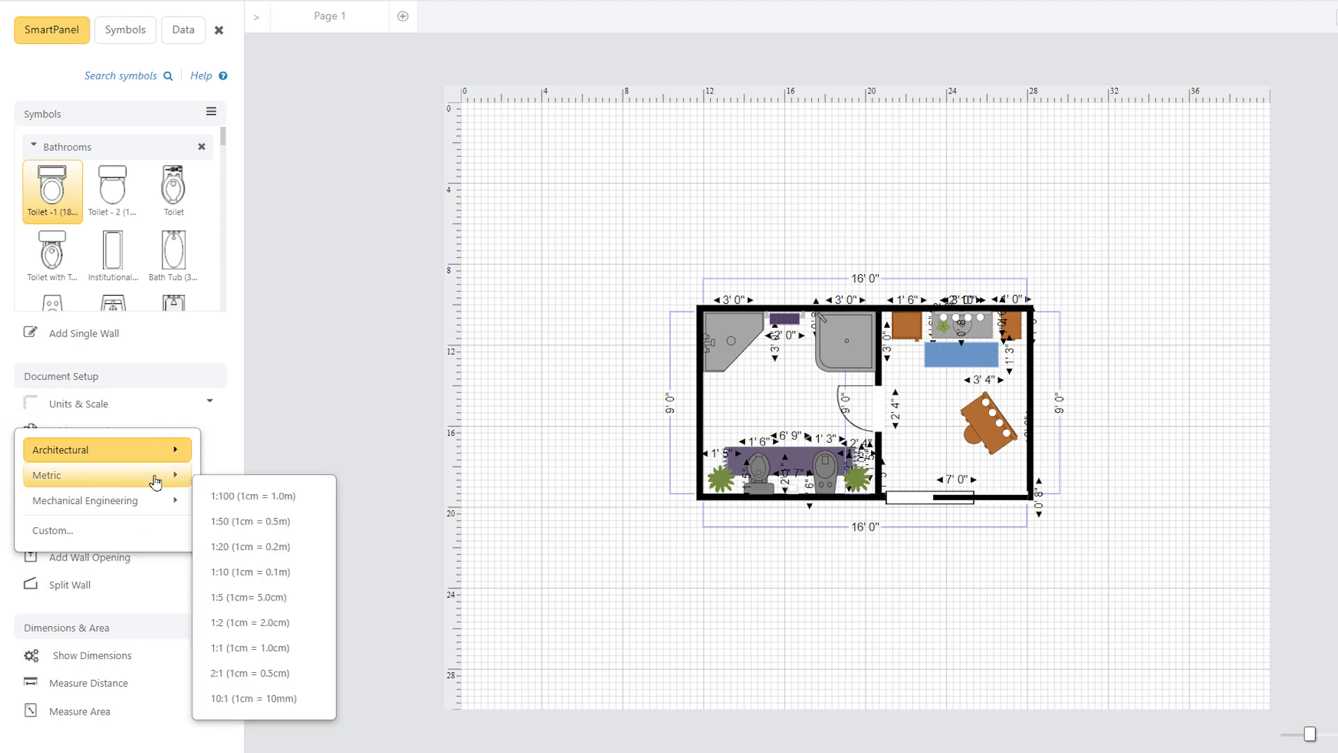
{"action": "left_click", "coordinate": [277, 552]}
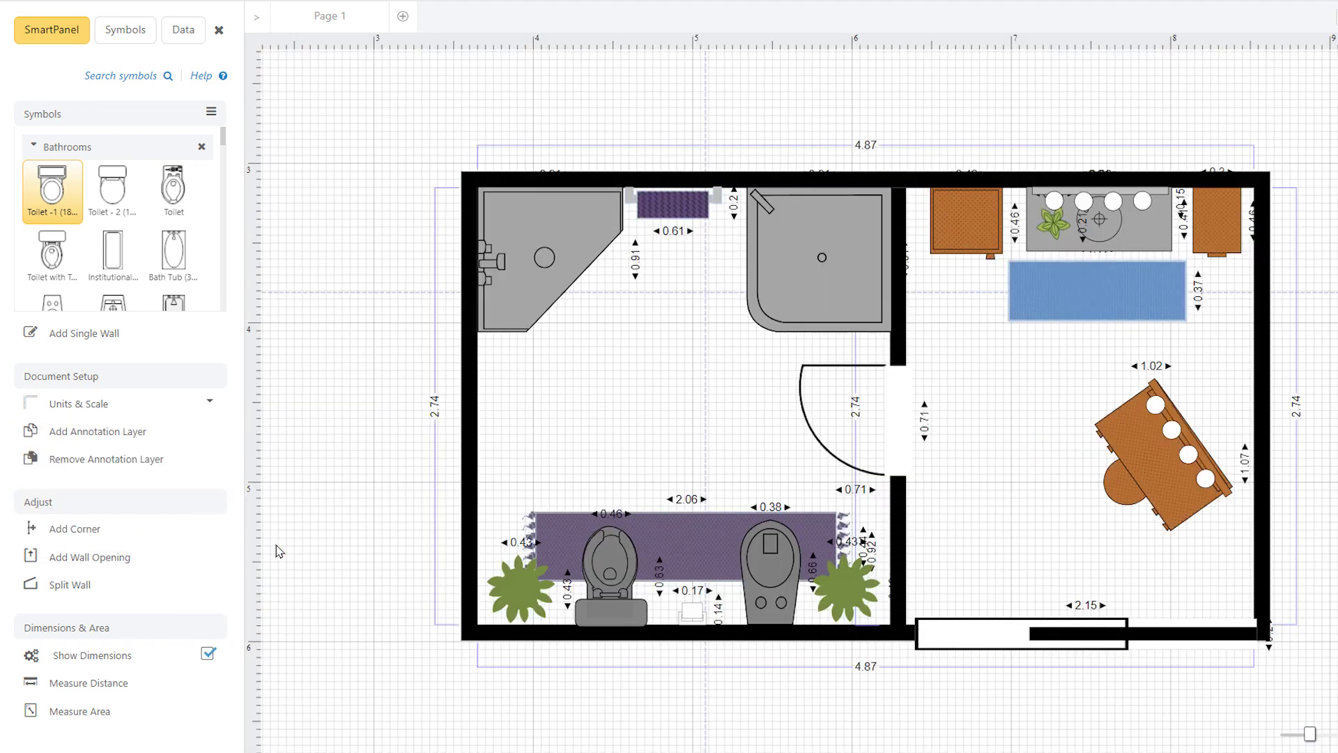
Apply a custom scale of 1 inch = 5 feet
{"action": "left_click", "coordinate": [197, 410]}
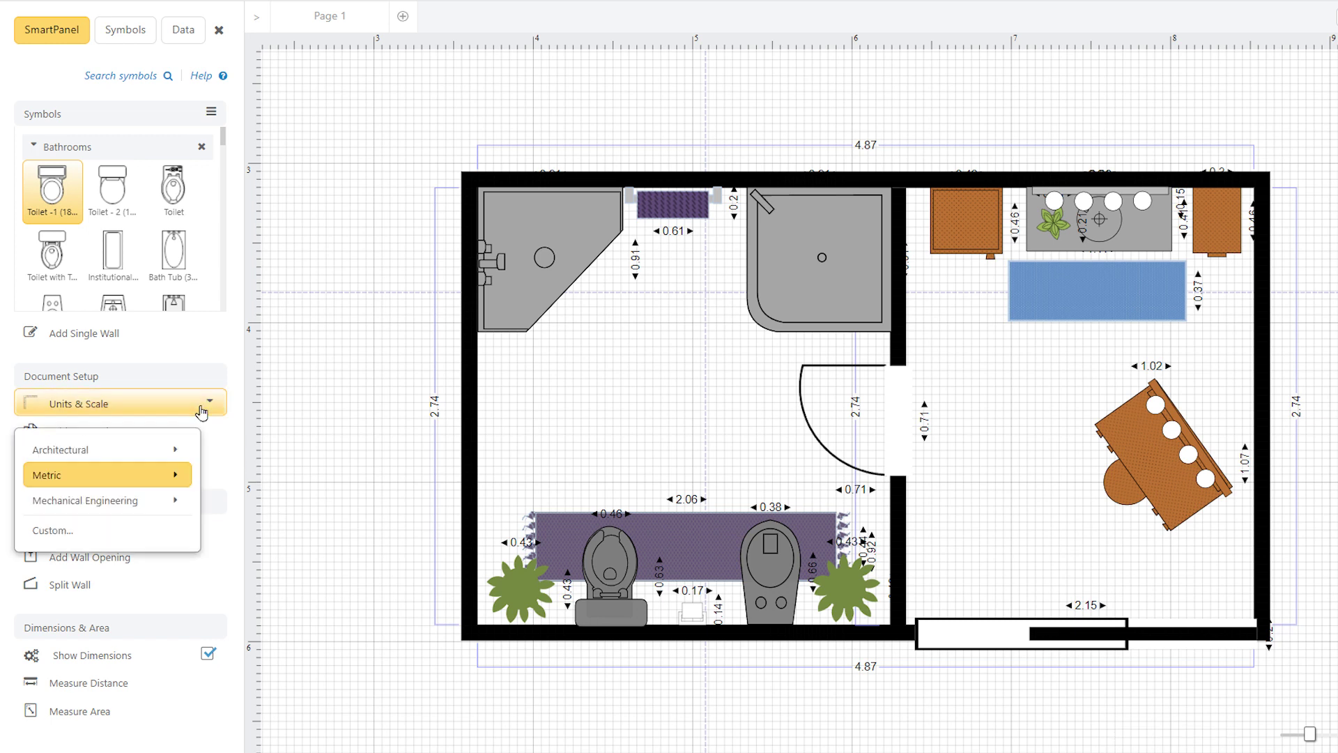
{"action": "left_click", "coordinate": [155, 531]}
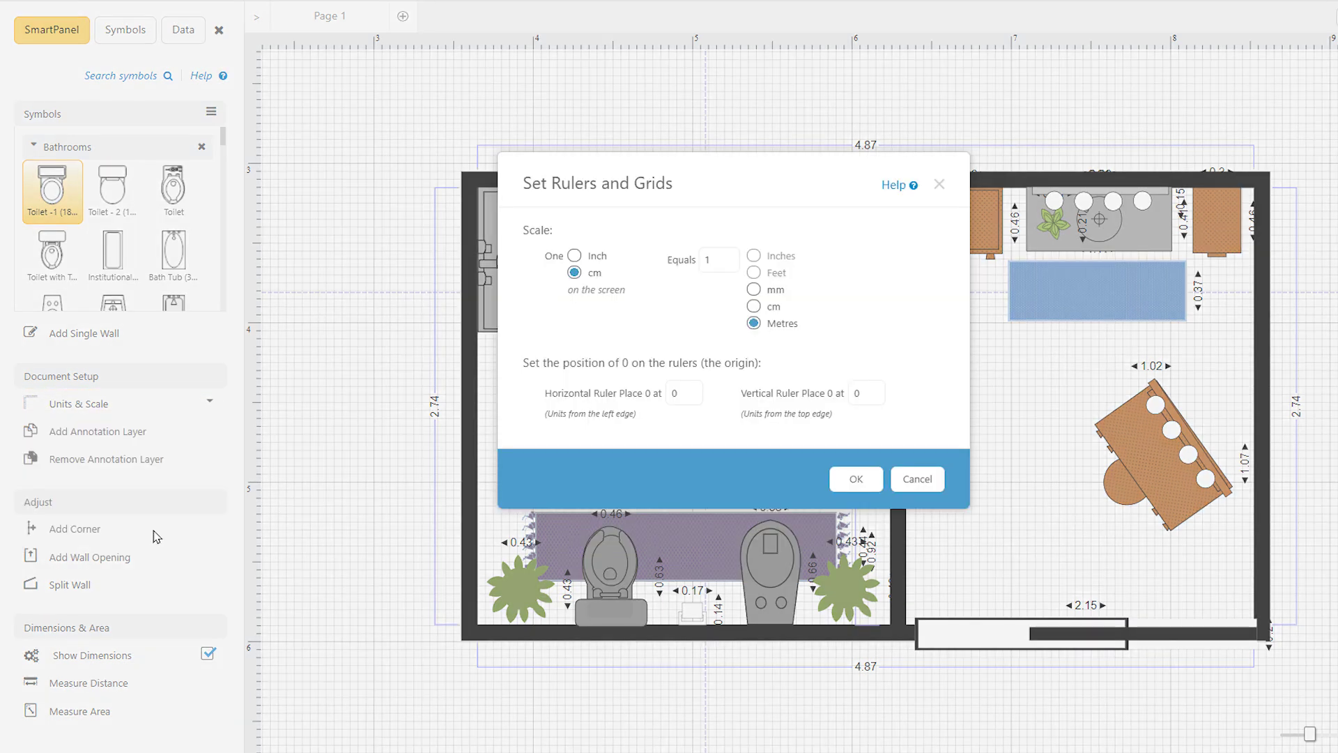
{"action": "left_click", "coordinate": [575, 255]}
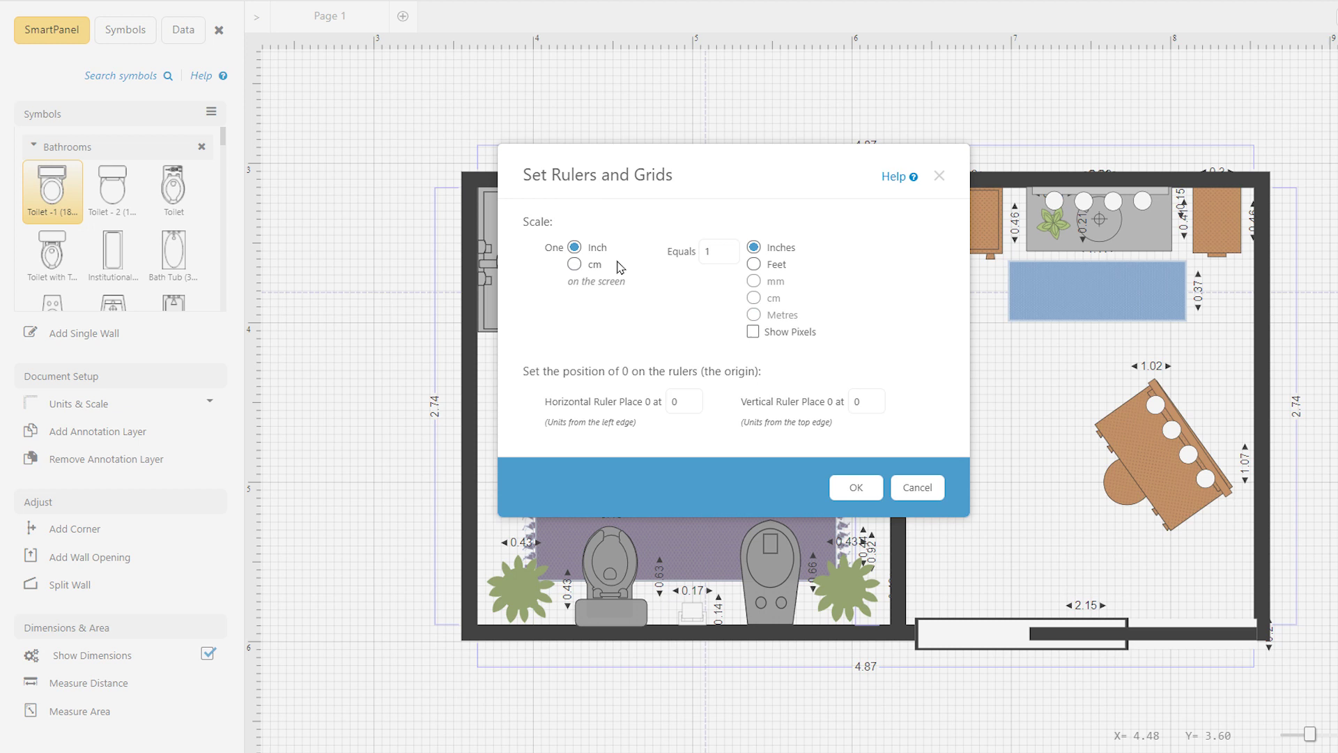
{"action": "left_click", "coordinate": [753, 264]}
{"action": "left_click", "coordinate": [718, 258]}
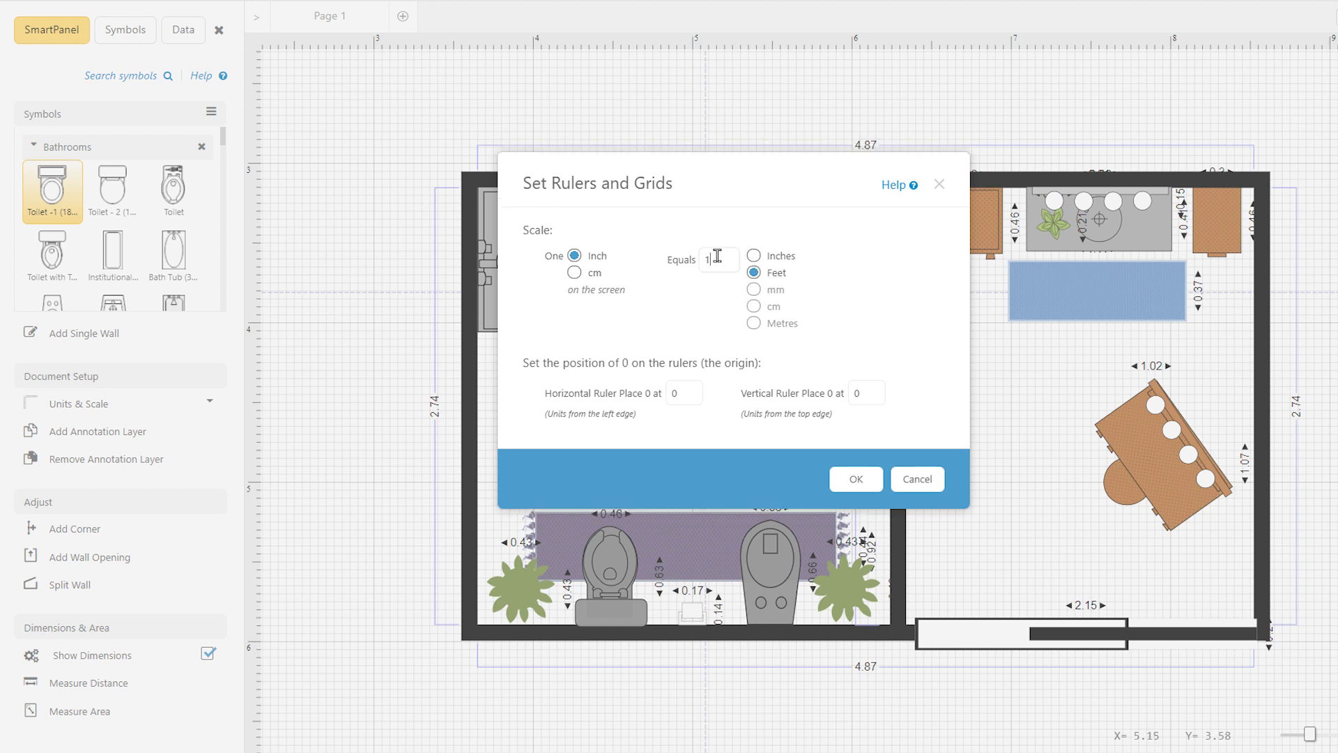
{"action": "double_click", "coordinate": [717, 257]}
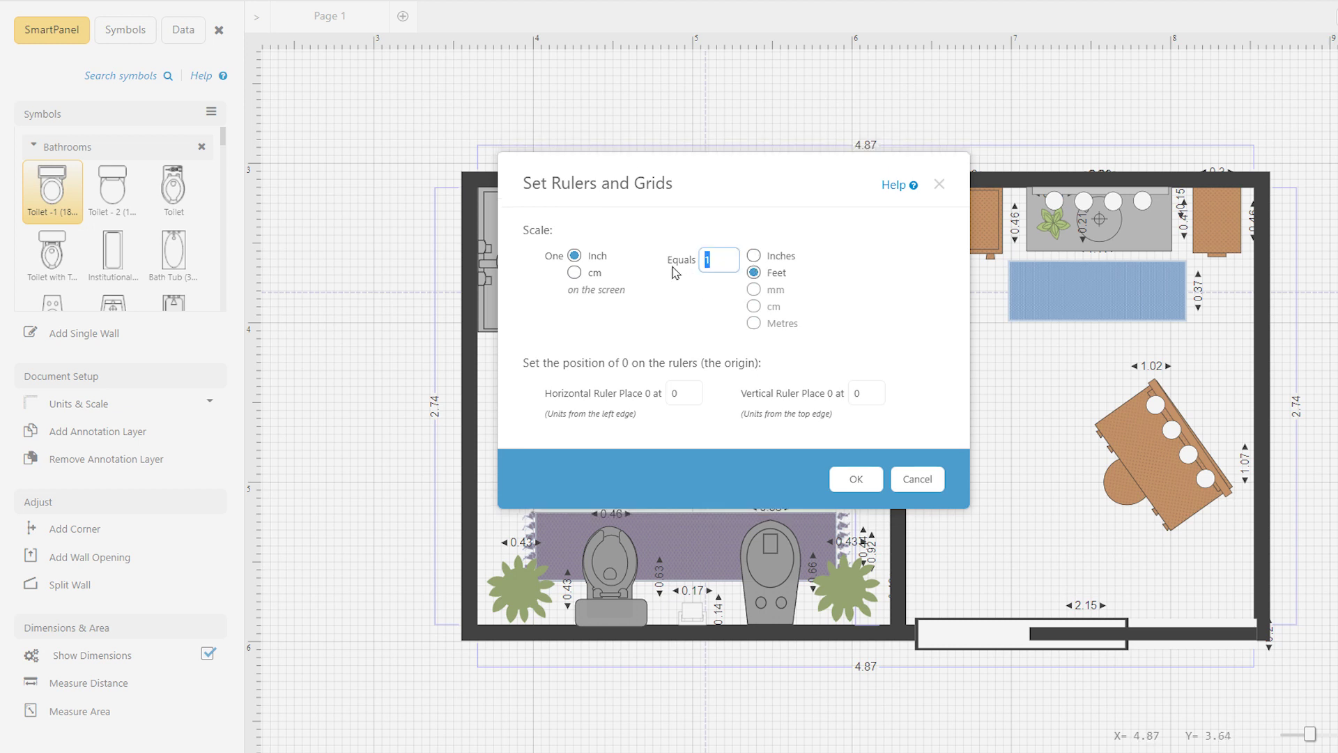
{"action": "left_click", "coordinate": [849, 488]}
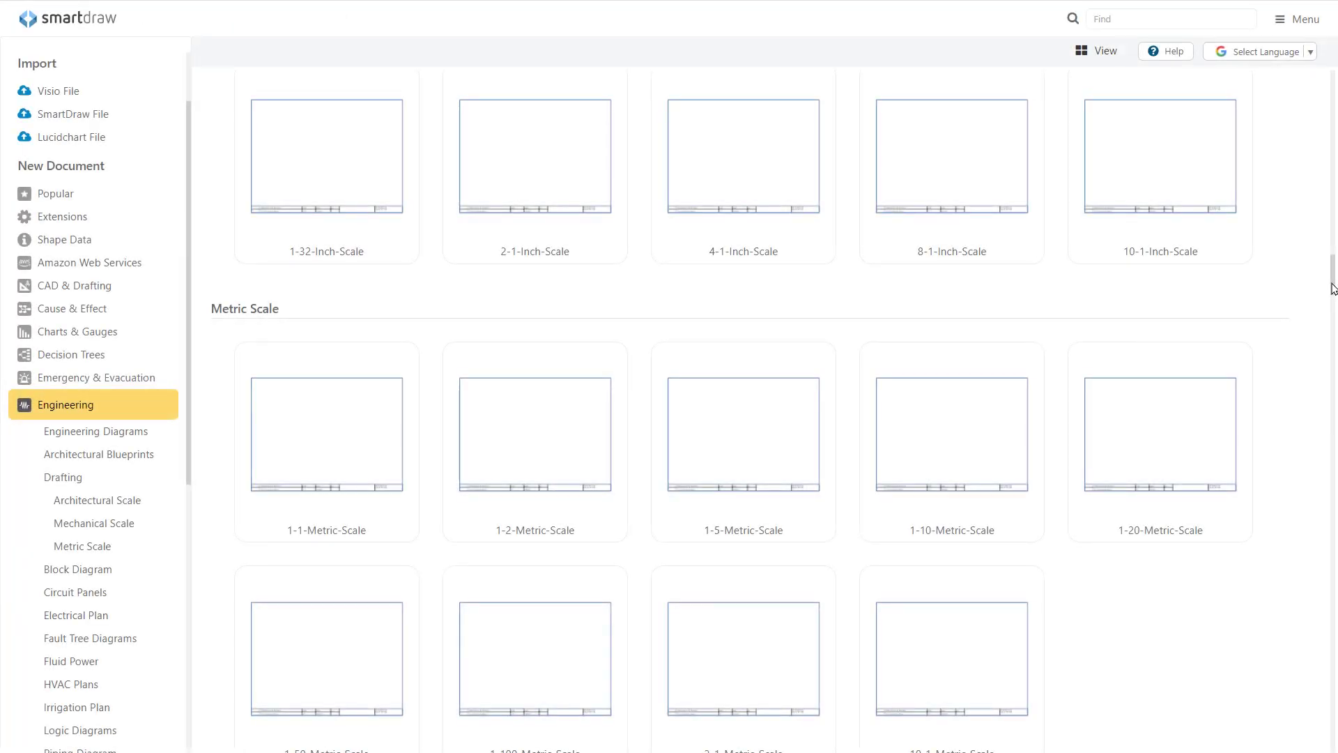
Start a new drawing from the 1-1/2-inch-to-1-foot architectural scale template with a title block
{"action": "scroll", "coordinate": [1333, 261], "scroll_direction": "up", "scroll_amount": 8}
{"action": "scroll", "coordinate": [1334, 261], "scroll_direction": "up", "scroll_amount": 5}
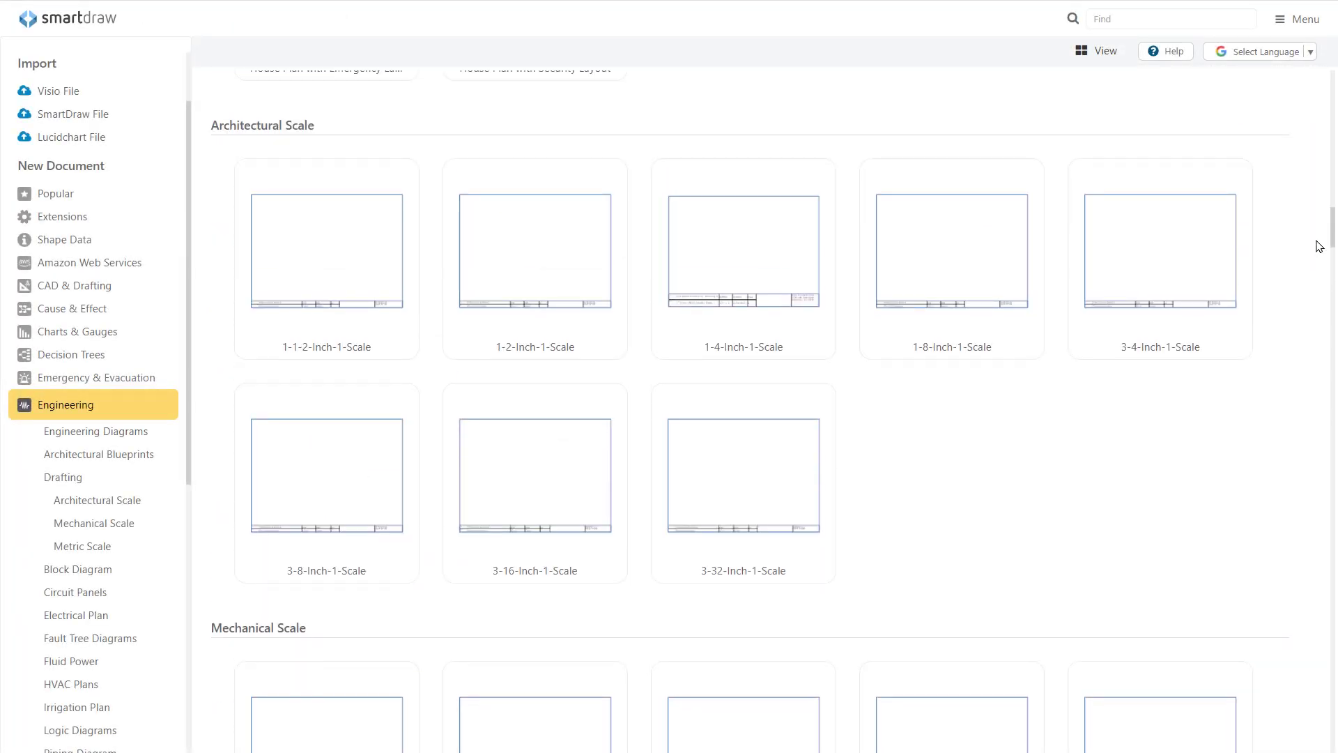
{"action": "left_click", "coordinate": [335, 253]}
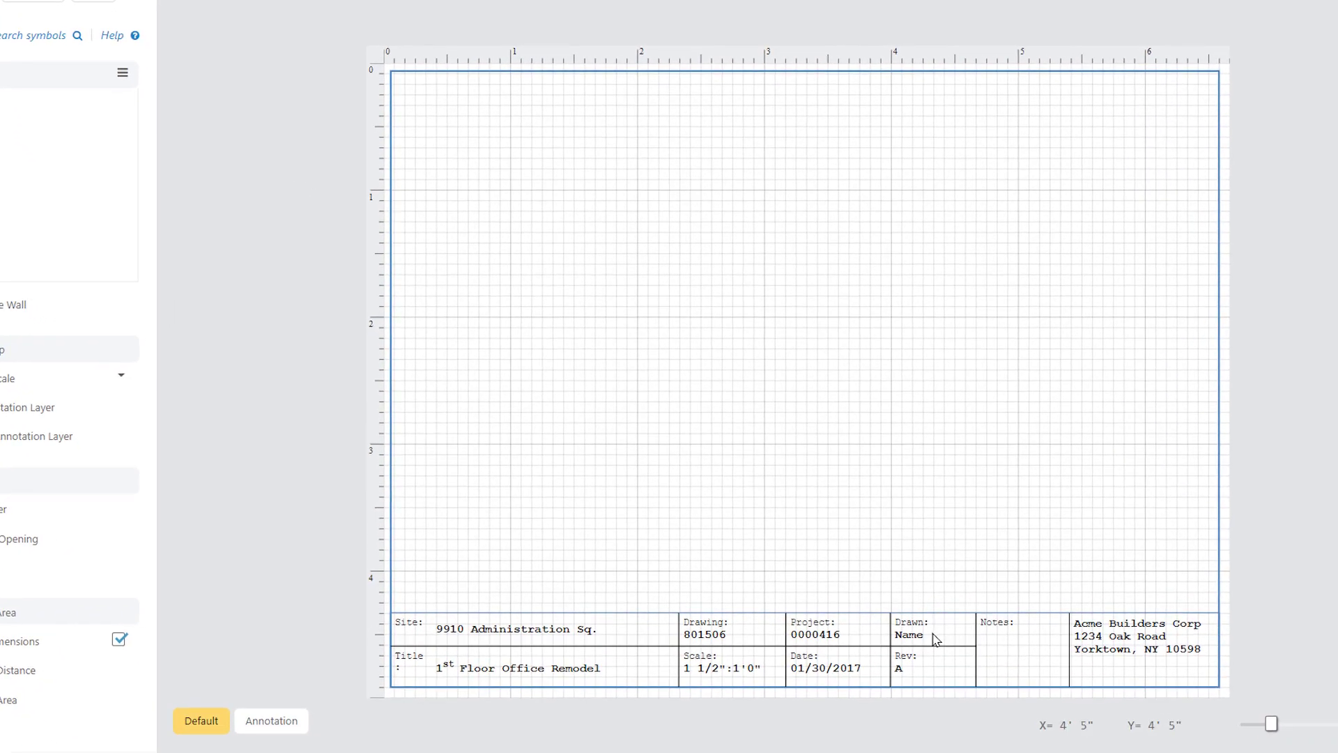
Replace the placeholder in the title block's Drawn field with the drafter's initial
{"action": "left_click", "coordinate": [930, 635]}
{"action": "double_click", "coordinate": [910, 634]}
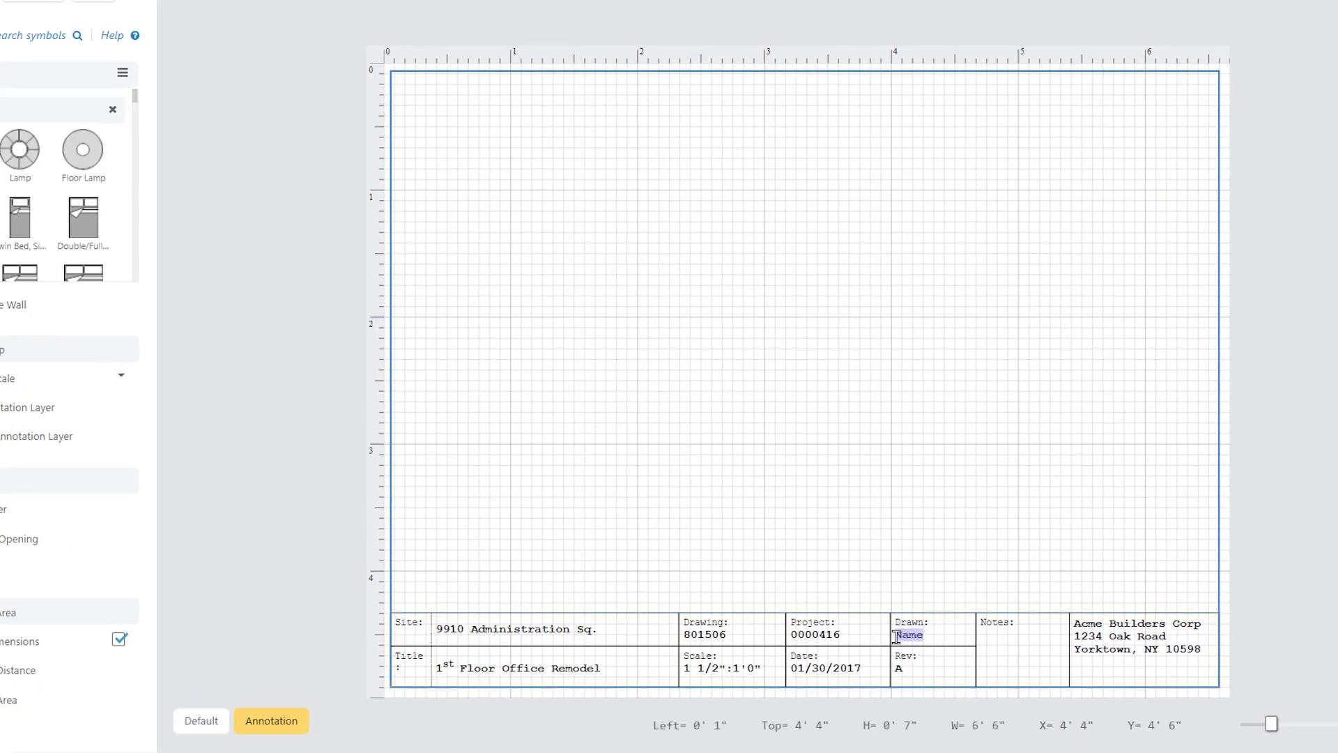
{"action": "type", "text": "J. Davis"}
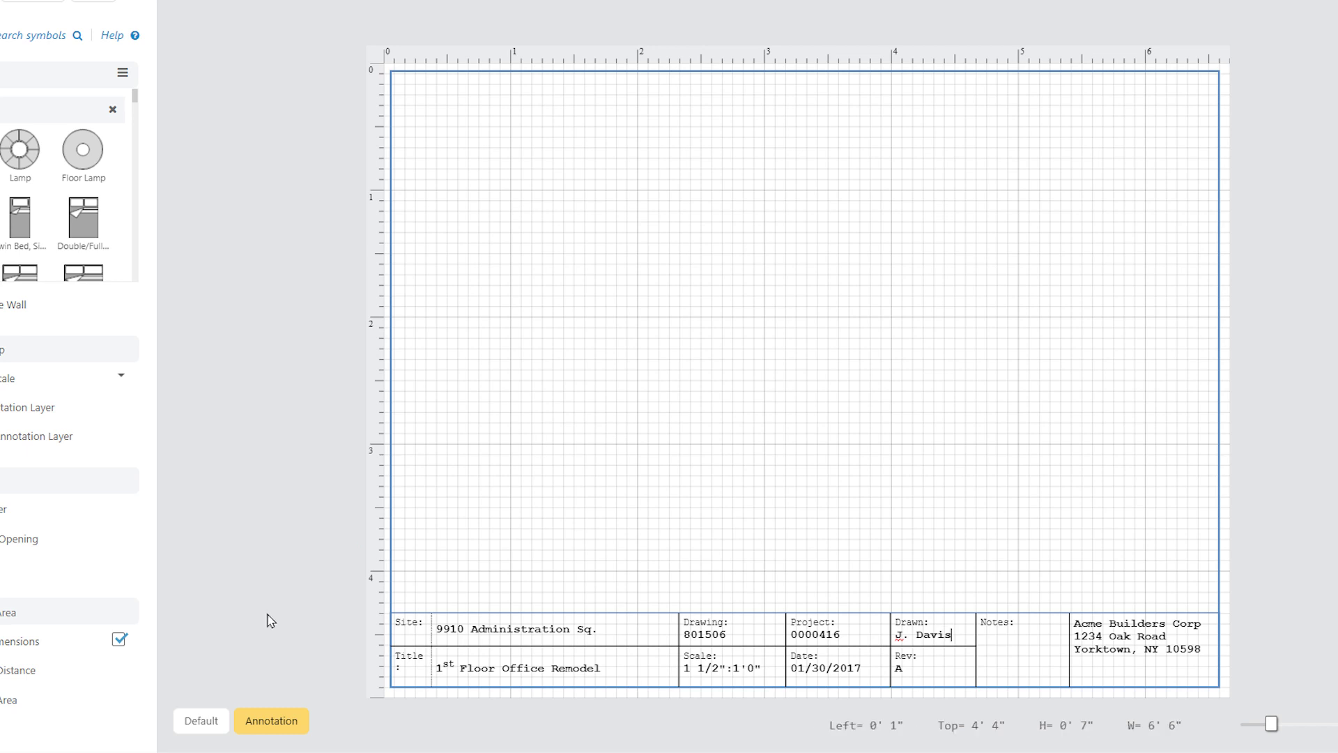
On the Default layer, move the room plan above the title block and add a 42" gas range to the top counter
{"action": "left_click", "coordinate": [201, 721]}
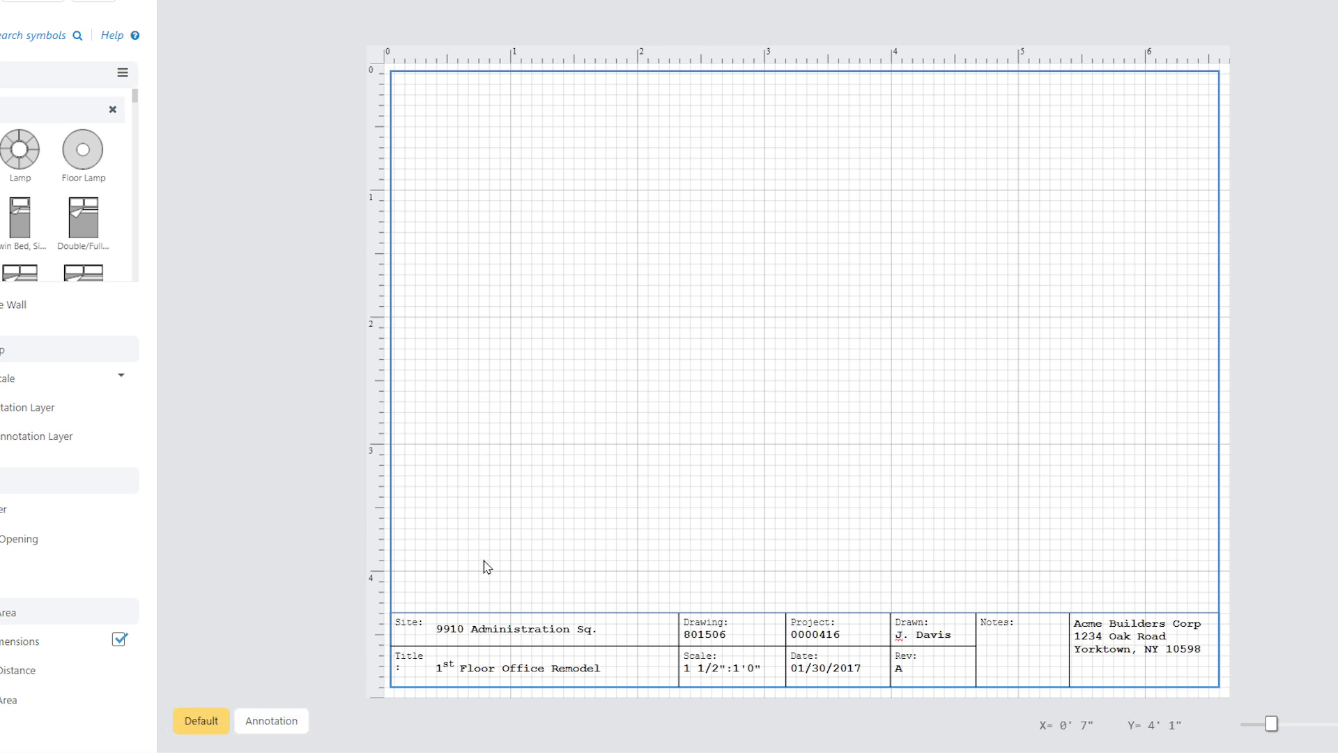
{"action": "left_click_drag", "start_coordinate": [708, 397], "coordinate": [1198, 415]}
{"action": "left_click_drag", "start_coordinate": [972, 406], "coordinate": [506, 474]}
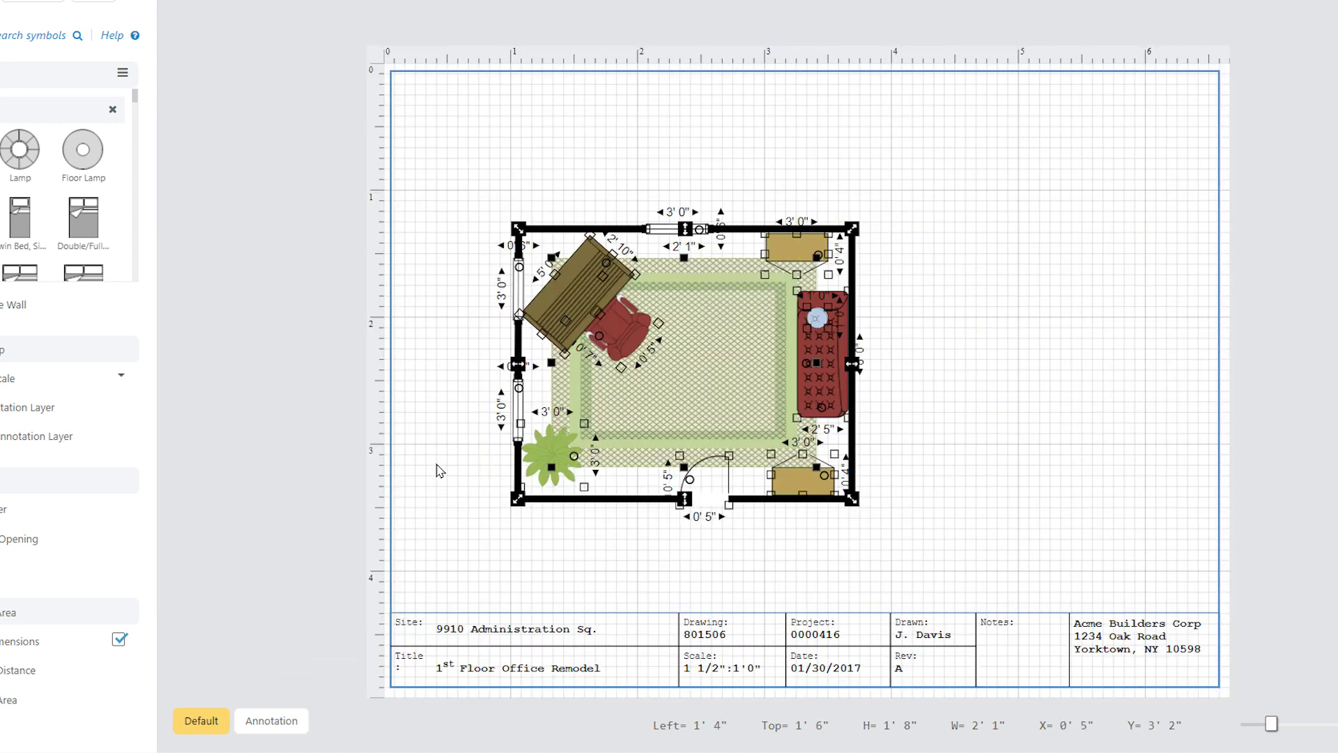
{"action": "scroll", "coordinate": [1334, 252], "scroll_direction": "down", "scroll_amount": 10}
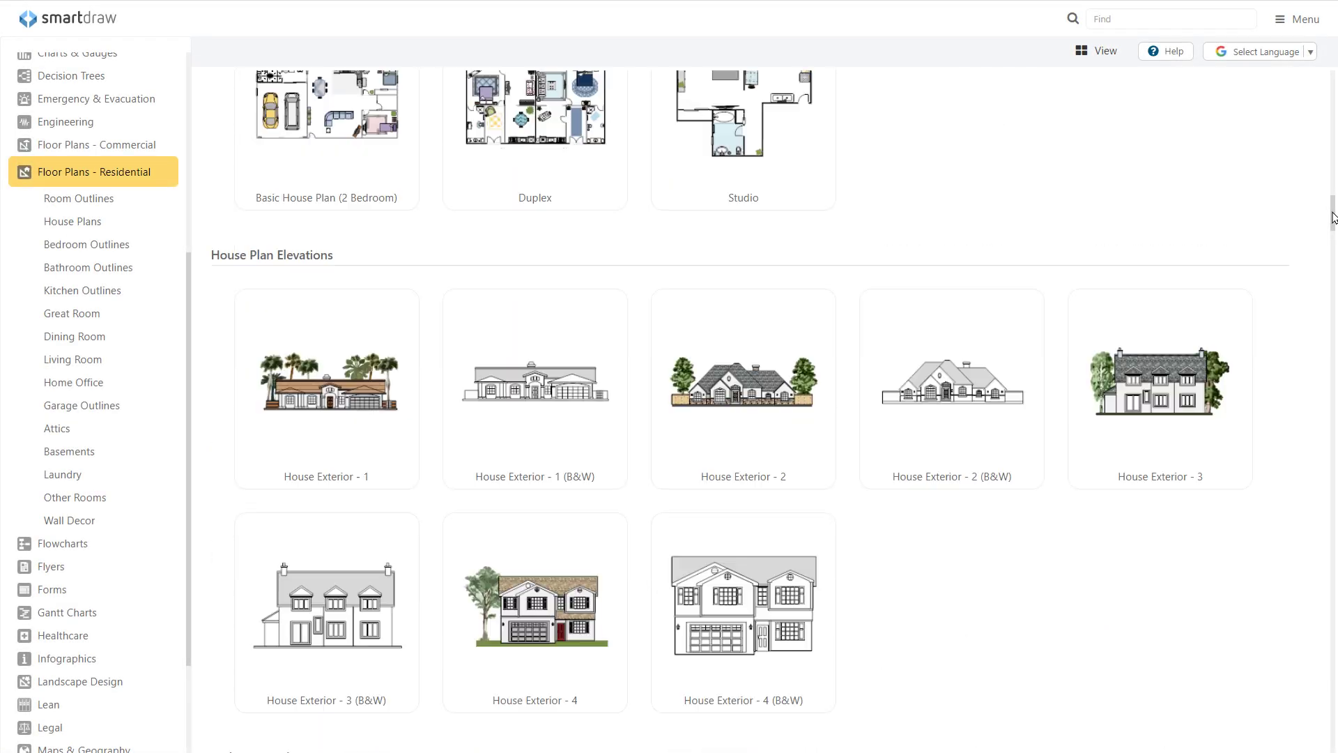
{"action": "scroll", "coordinate": [1334, 252], "scroll_direction": "down", "scroll_amount": 15}
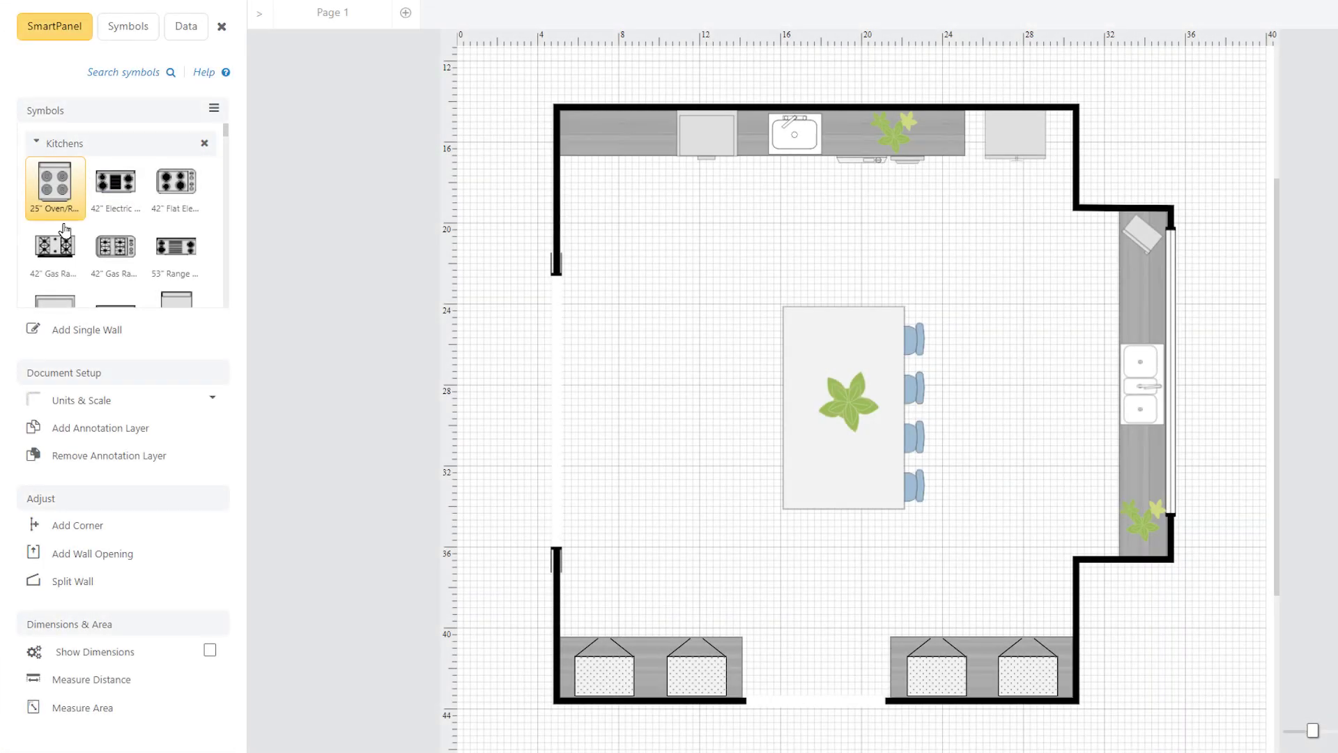
{"action": "left_click_drag", "start_coordinate": [54, 245], "coordinate": [615, 129]}
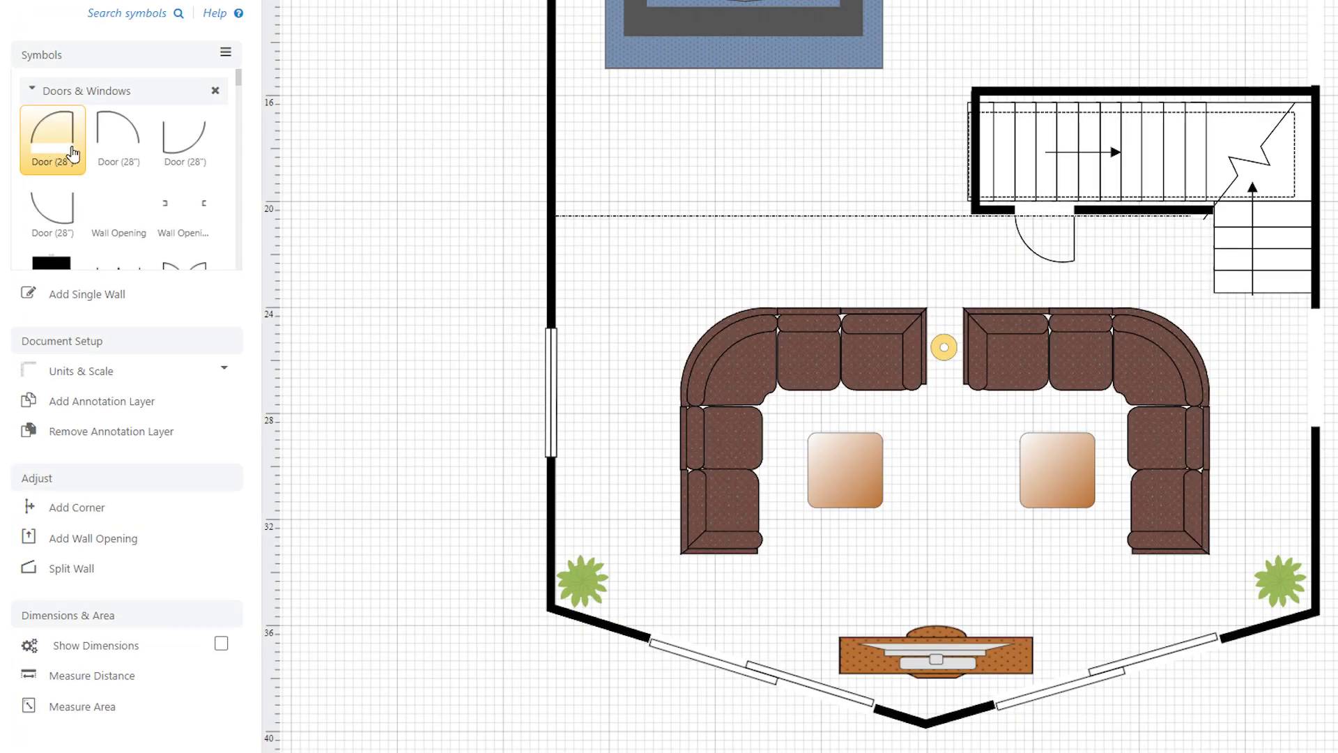
Place a Door (28") symbol on the upper left wall beside the staircase
{"action": "left_click_drag", "start_coordinate": [52, 140], "coordinate": [551, 132]}
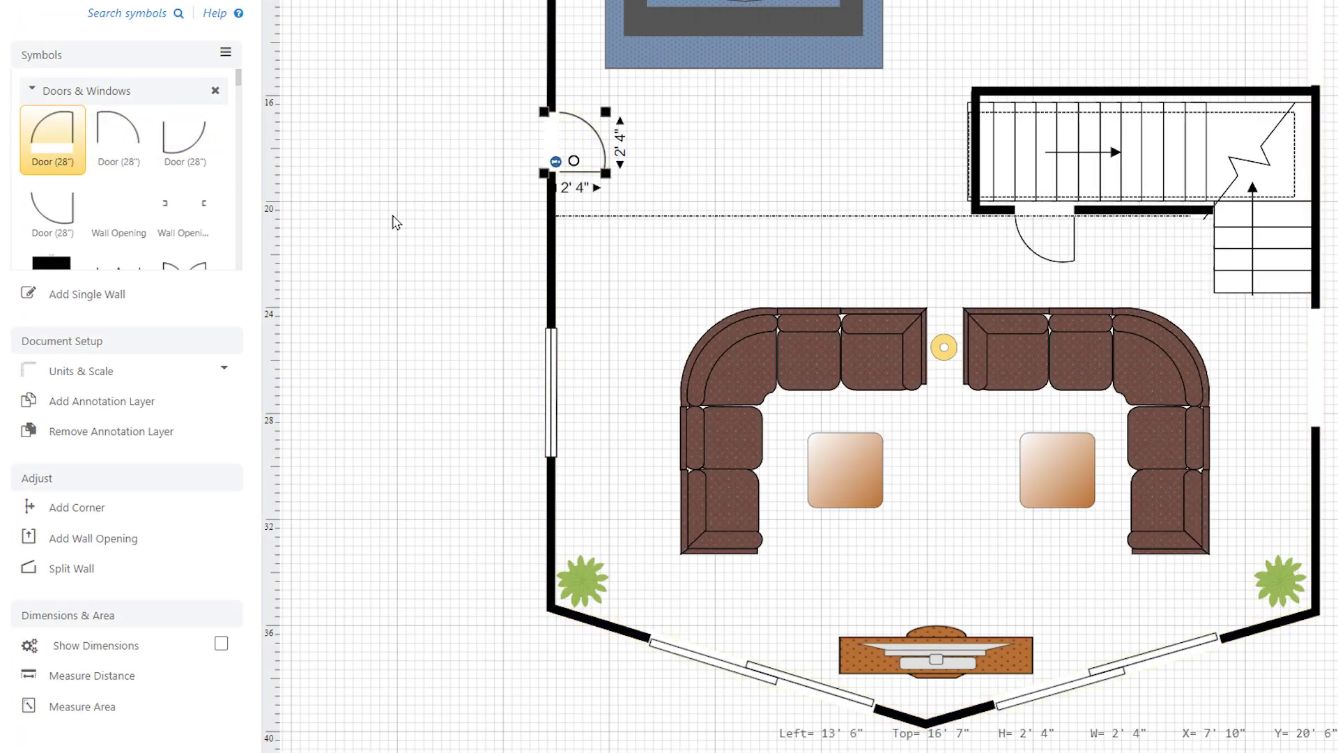